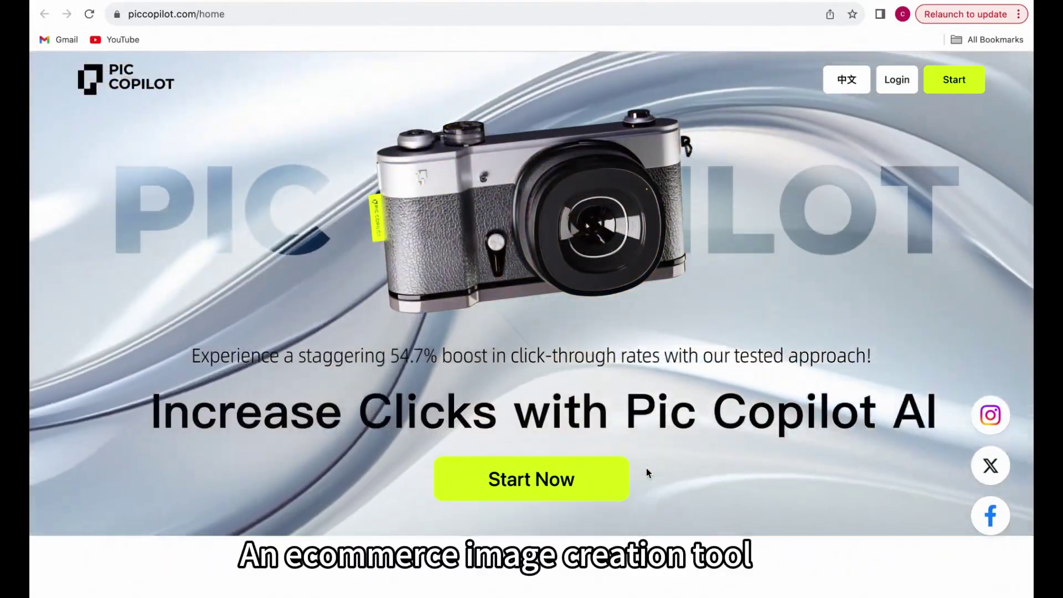
# Scroll through the homepage features, then choose Start Now to reach the create page
pyautogui.scroll(-8, 807, 350)
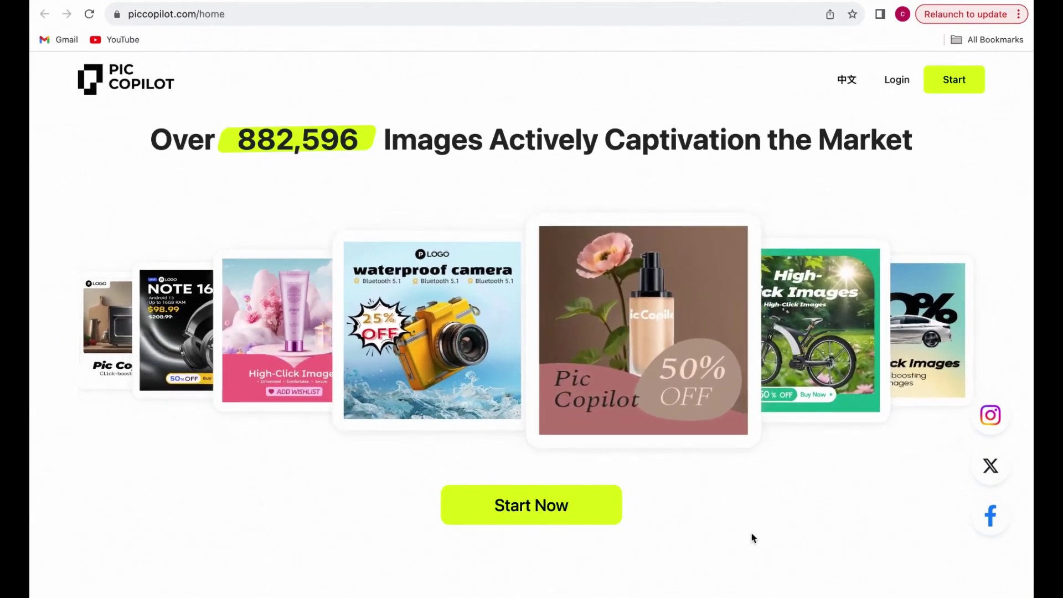
pyautogui.scroll(-5, 646, 468)
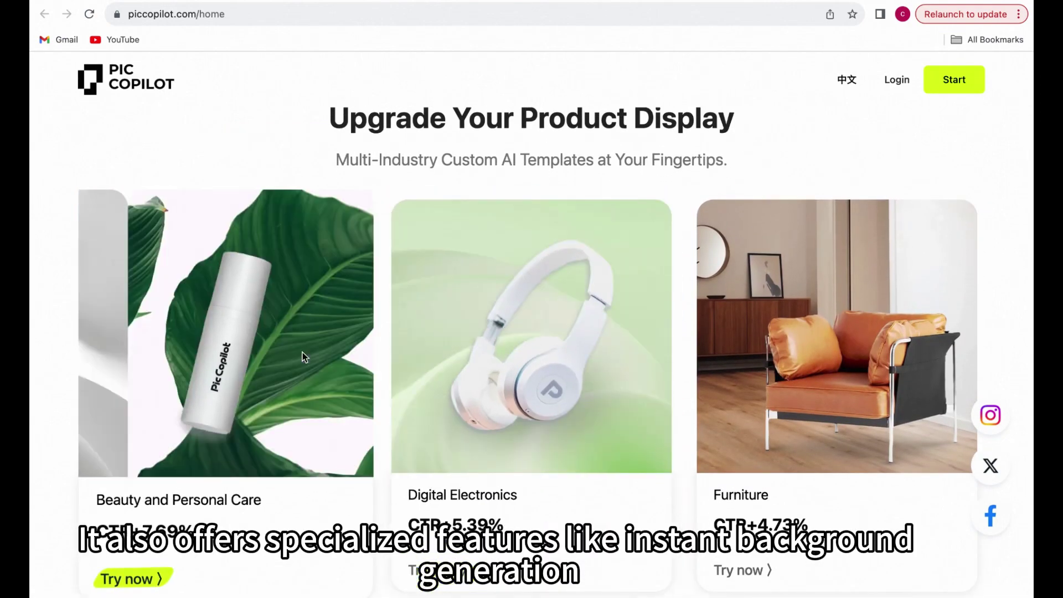
pyautogui.scroll(-10, 752, 532)
pyautogui.scroll(1, 752, 532)
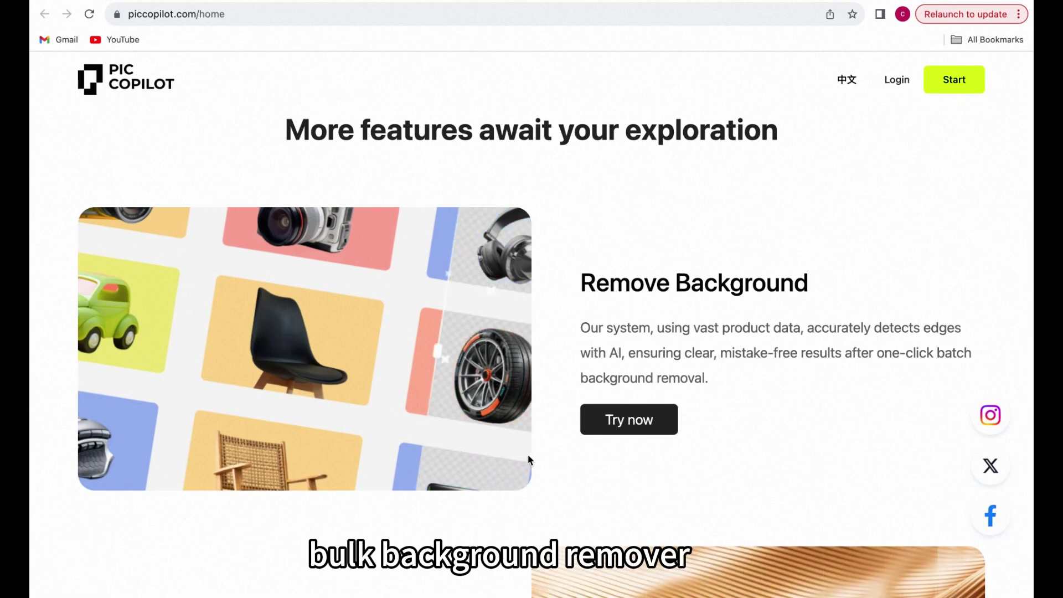
pyautogui.scroll(-10, 502, 461)
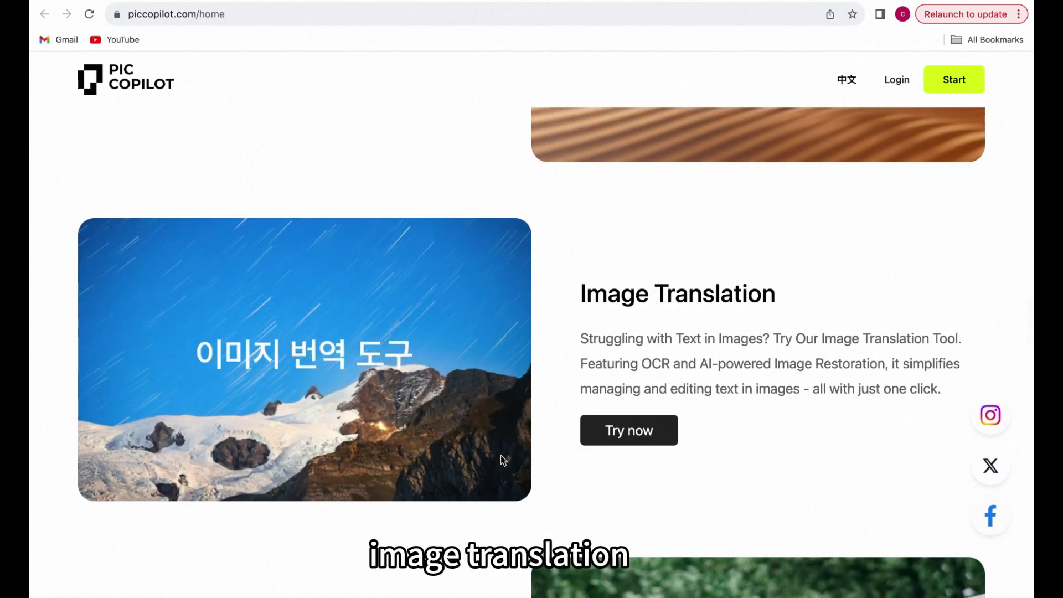
pyautogui.scroll(-7, 502, 461)
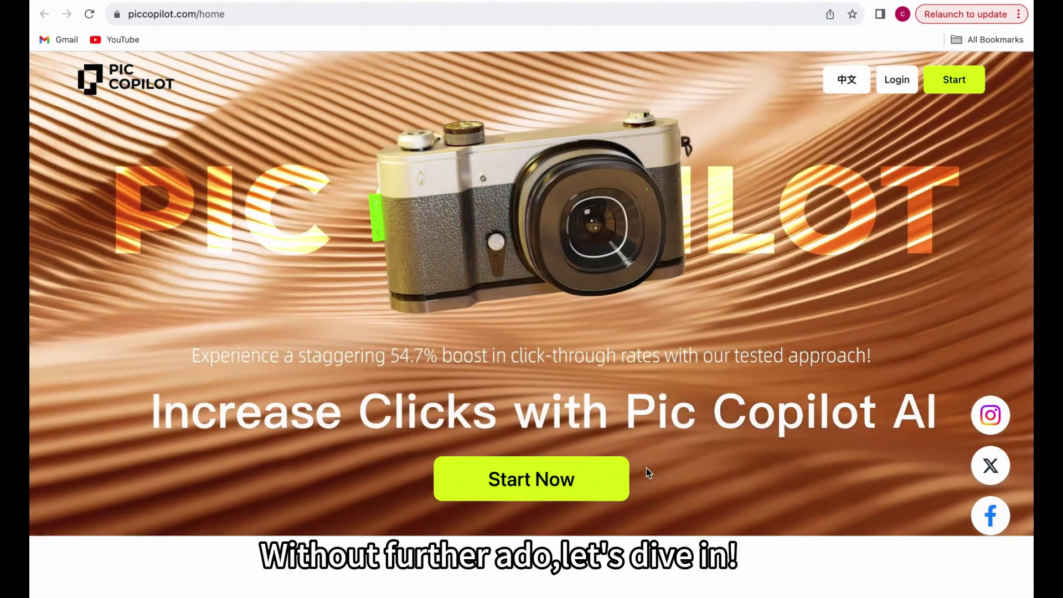
pyautogui.click(550, 479)
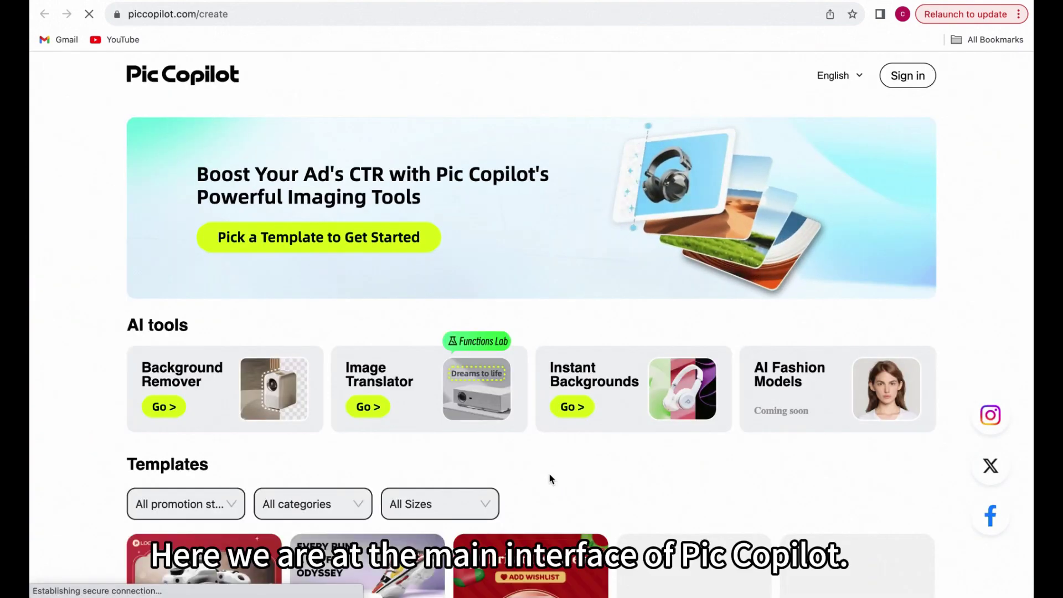
# Open the sign-up form and request a verification code for the e-mail address
pyautogui.click(308, 12)
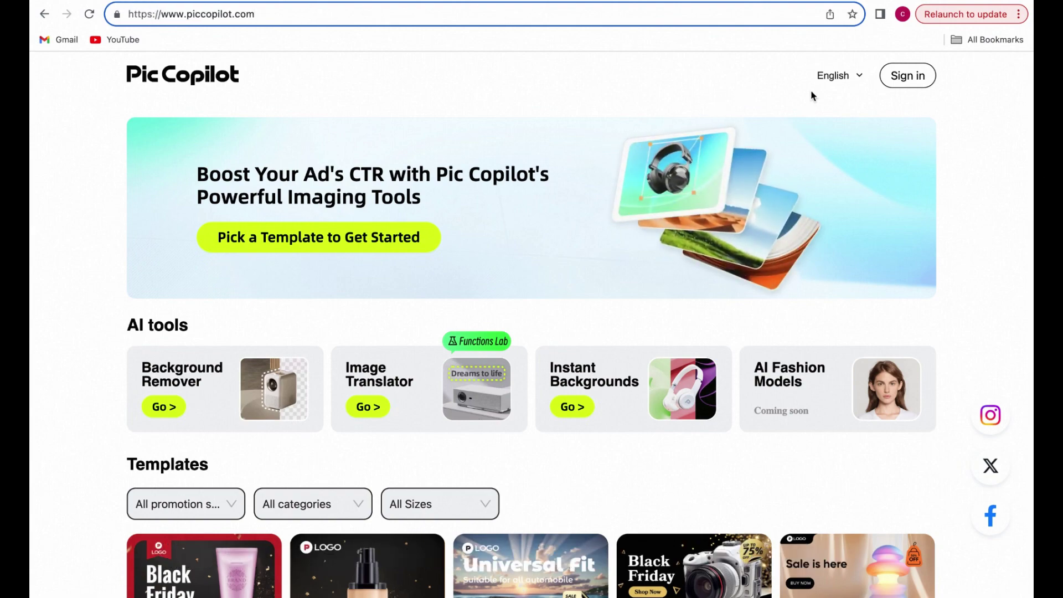
pyautogui.click(908, 76)
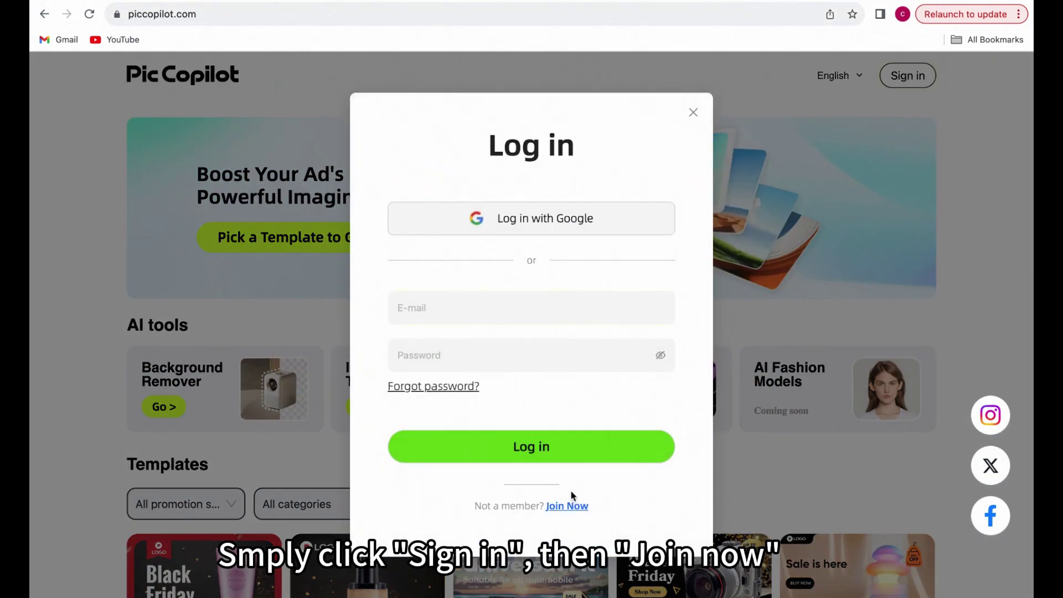
pyautogui.click(564, 506)
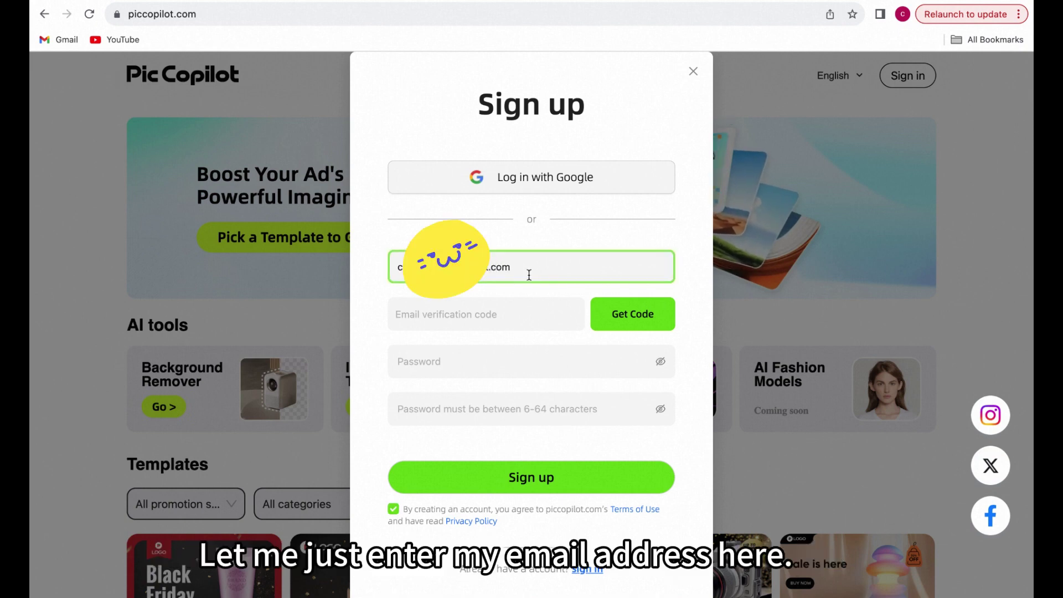
pyautogui.click(636, 316)
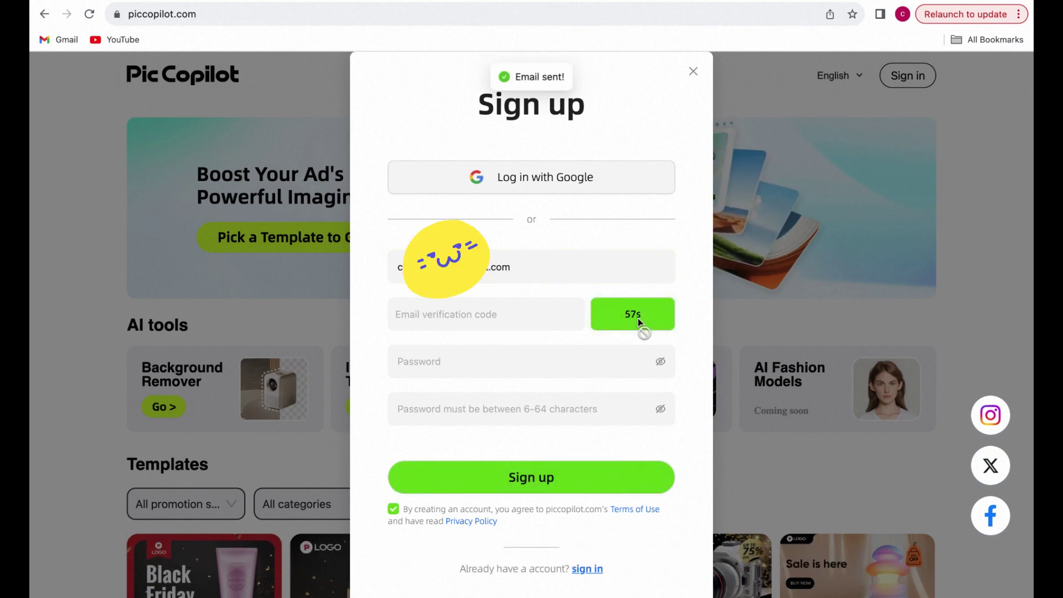
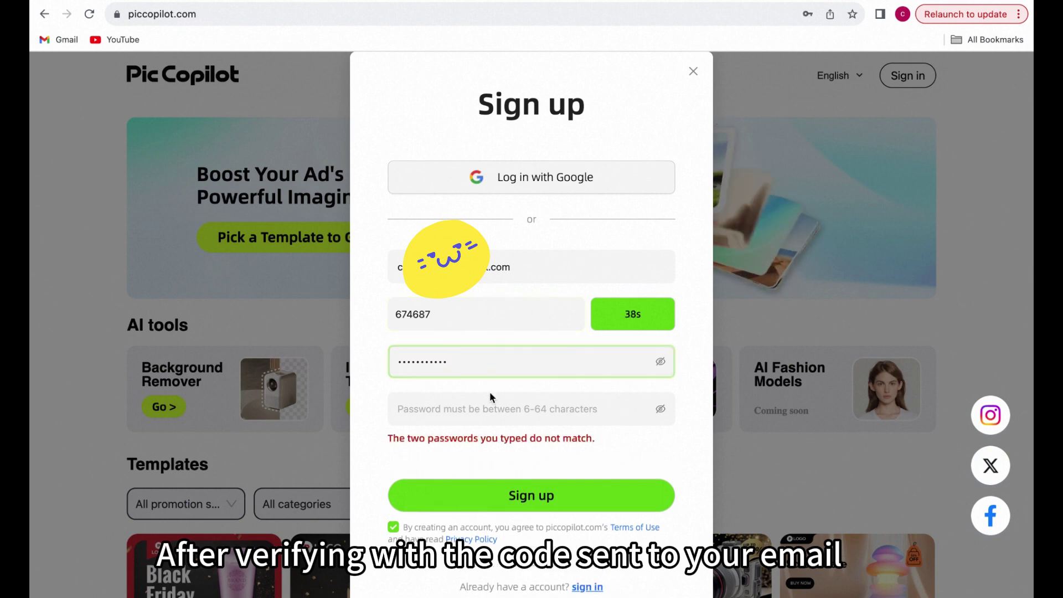
# Enter the verification code and a confirmed password, then complete registration and sign in
pyautogui.click(491, 400)
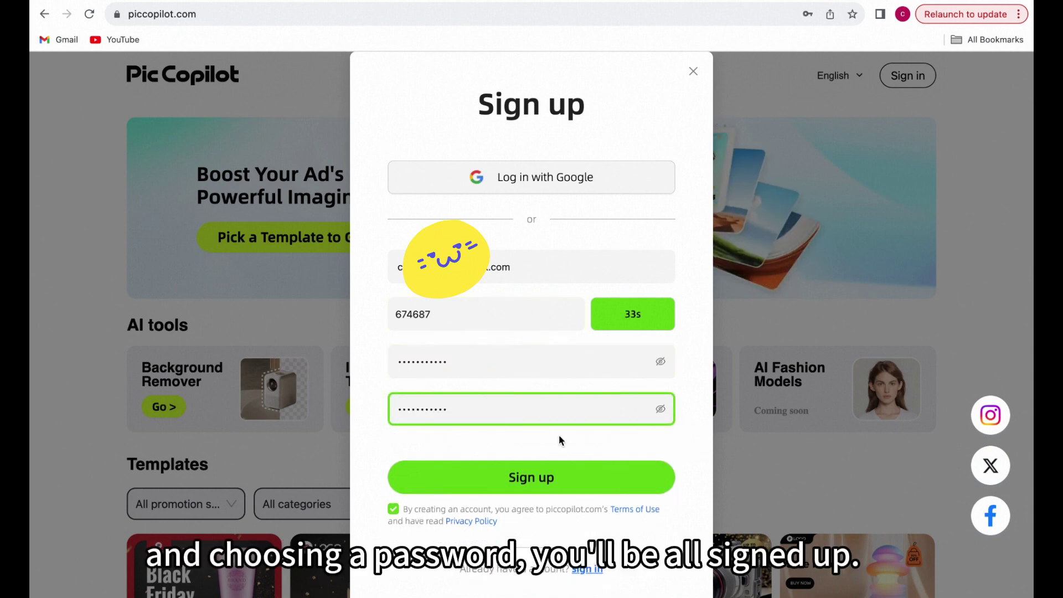
pyautogui.click(514, 482)
pyautogui.click(473, 448)
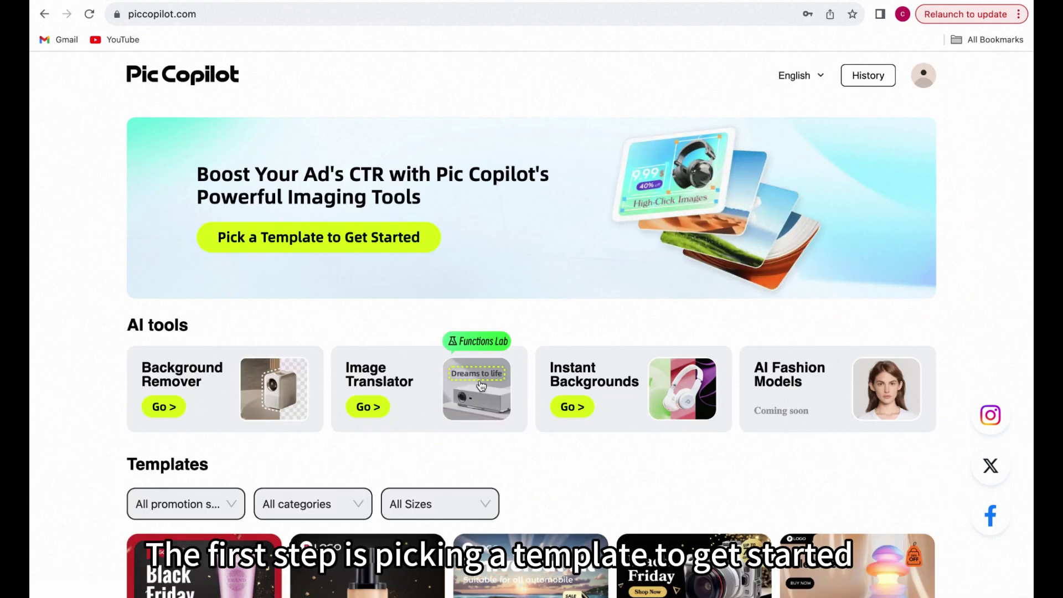
# Jump to the template gallery and try the Black Friday and computer filters
pyautogui.click(342, 244)
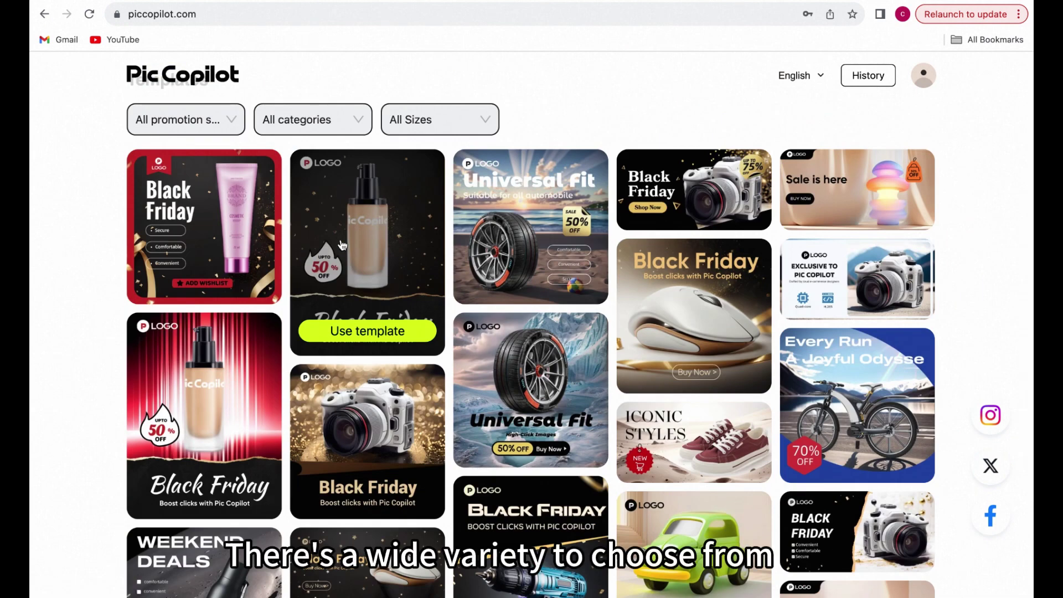
pyautogui.scroll(-5, 342, 245)
pyautogui.scroll(10, 276, 255)
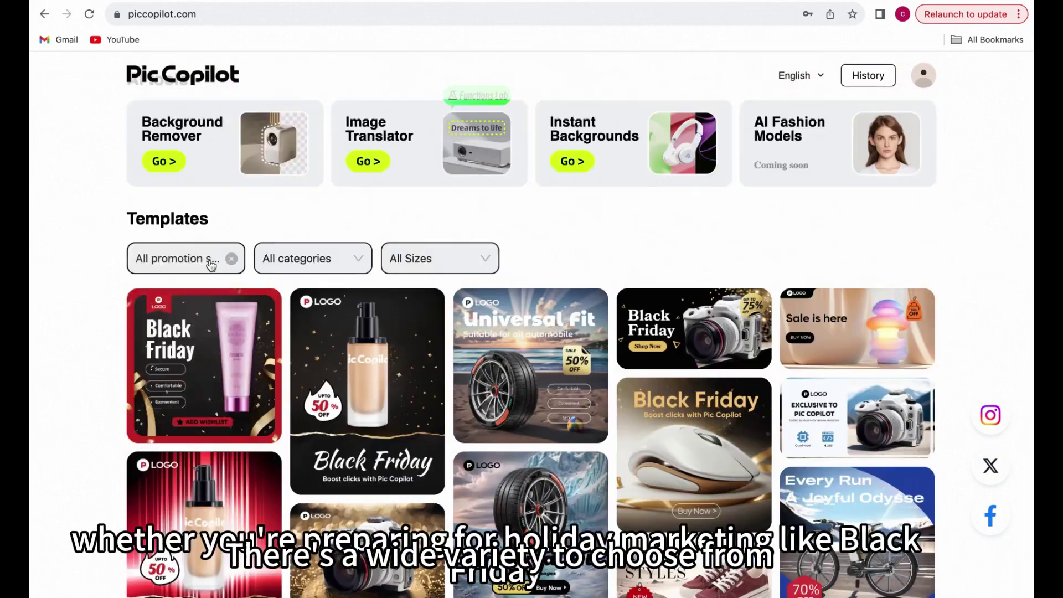
pyautogui.click(209, 259)
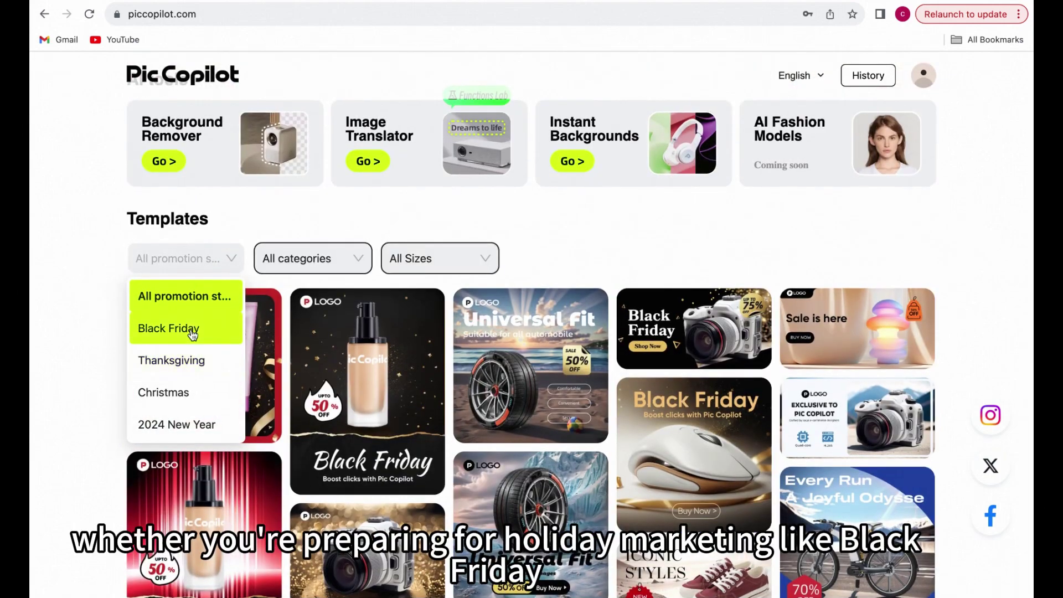
pyautogui.click(195, 330)
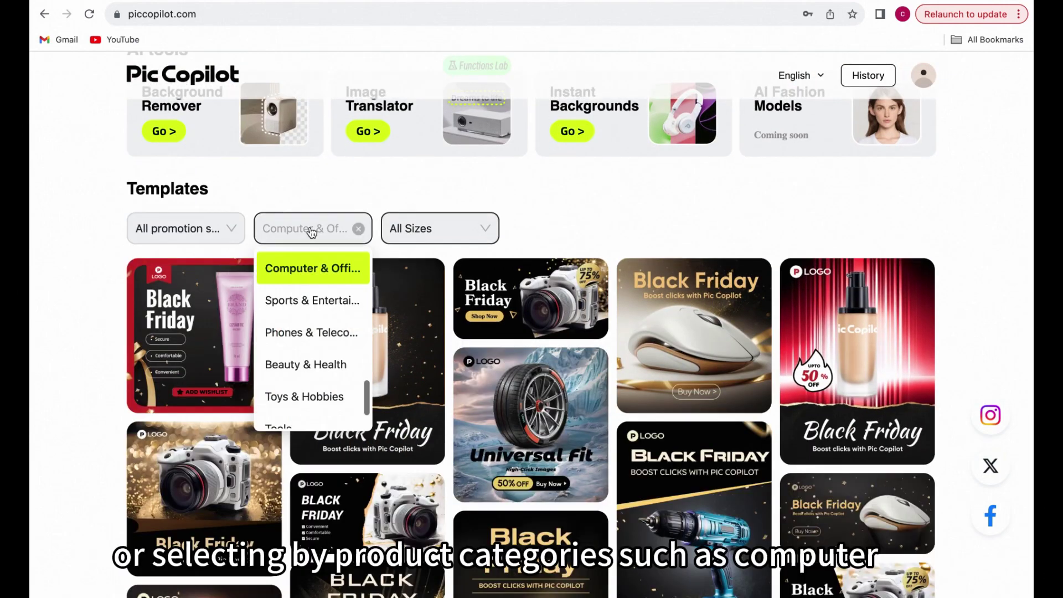
pyautogui.scroll(-1, 308, 382)
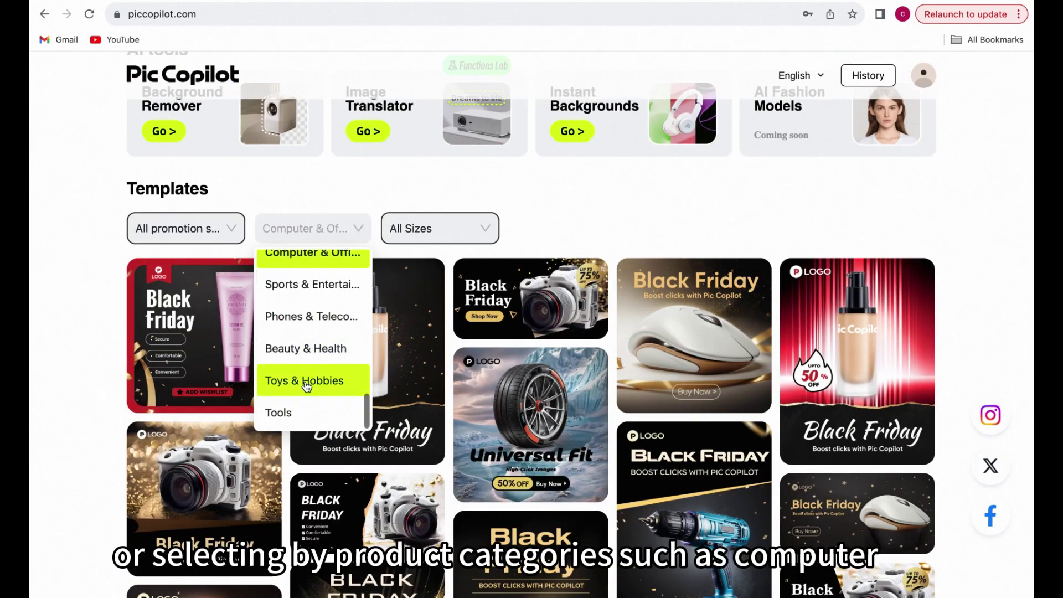
pyautogui.scroll(2, 308, 386)
pyautogui.click(306, 363)
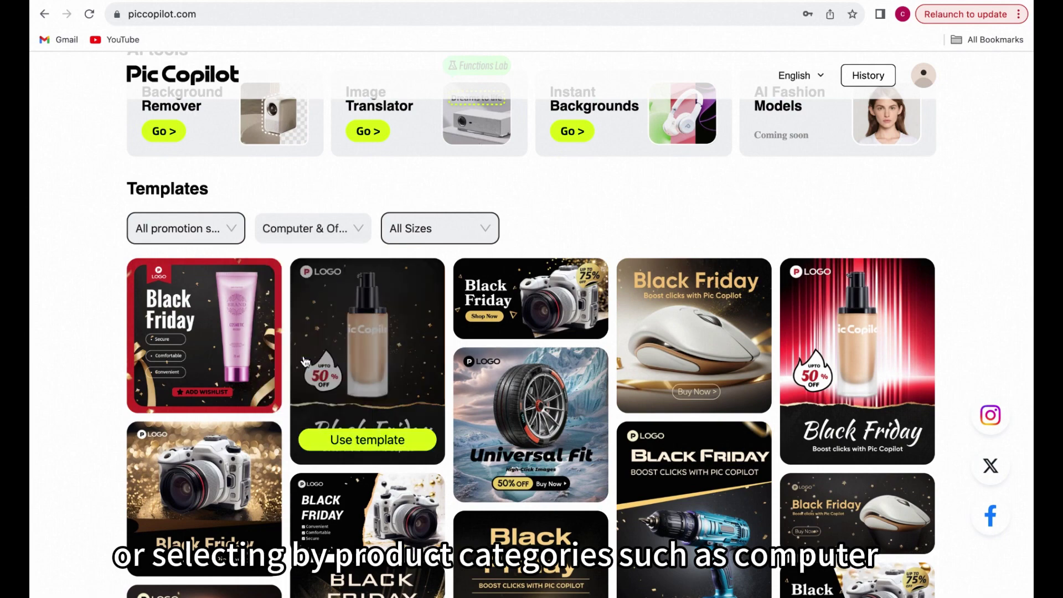
pyautogui.scroll(-4, 304, 361)
pyautogui.scroll(5, 387, 277)
pyautogui.click(415, 241)
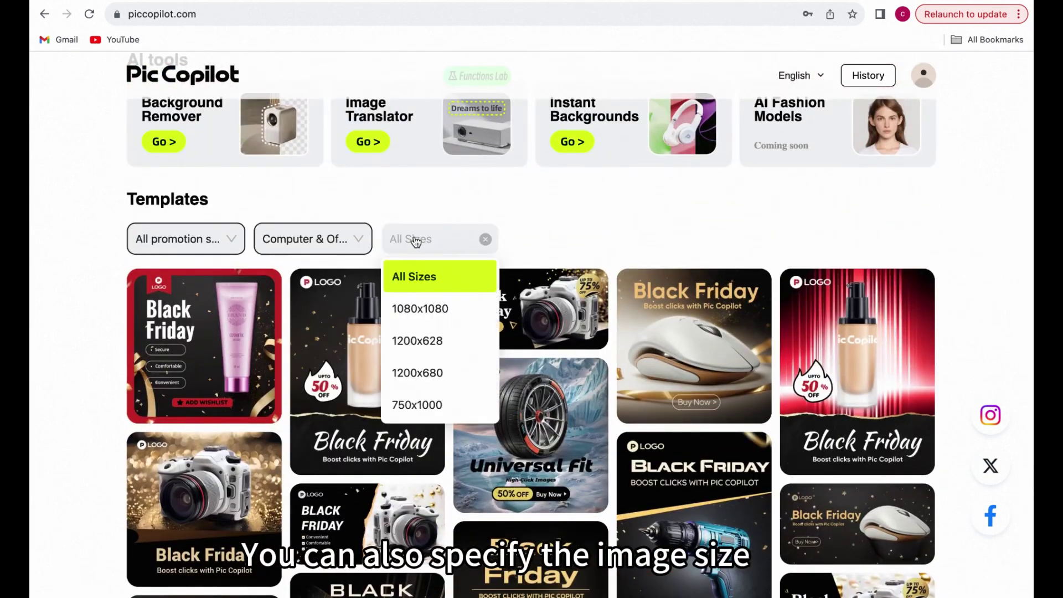
pyautogui.click(437, 274)
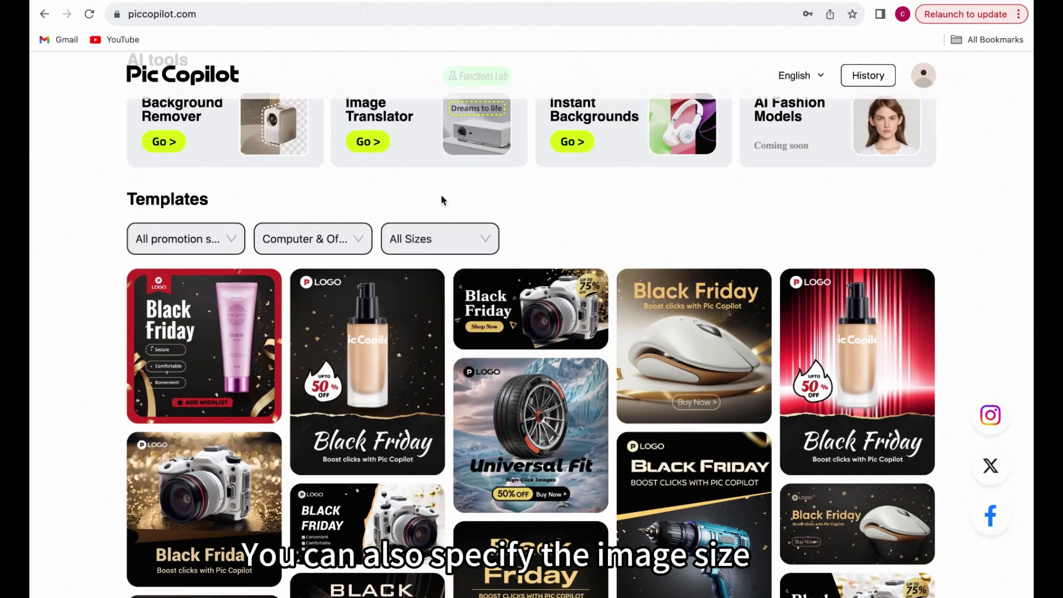
# Filter templates to Beauty & Health at 1080x1080 and scroll through the results
pyautogui.click(322, 237)
pyautogui.scroll(-2, 308, 355)
pyautogui.click(304, 365)
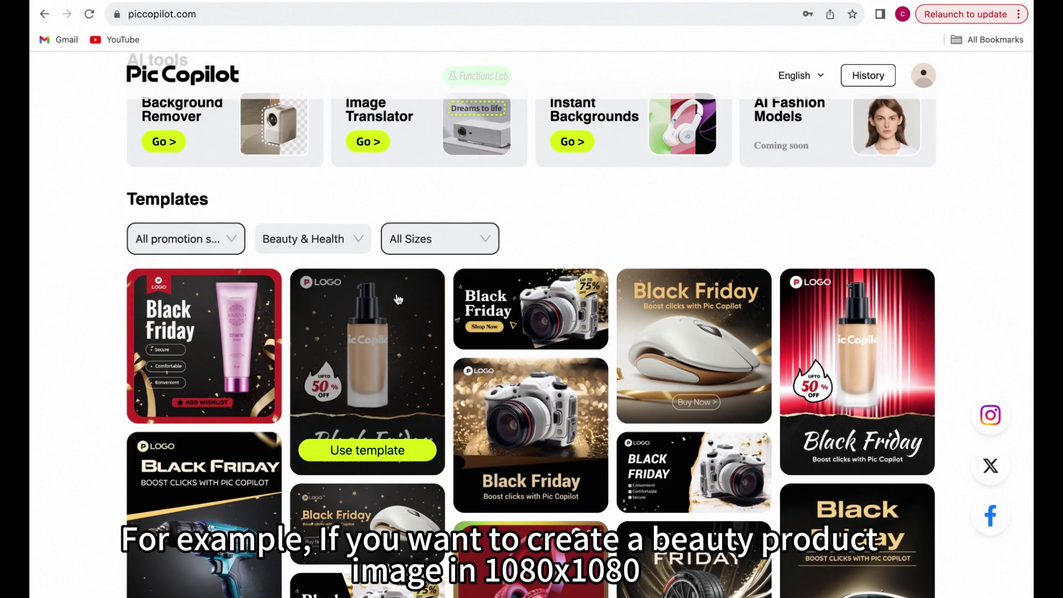
pyautogui.click(426, 242)
pyautogui.click(437, 306)
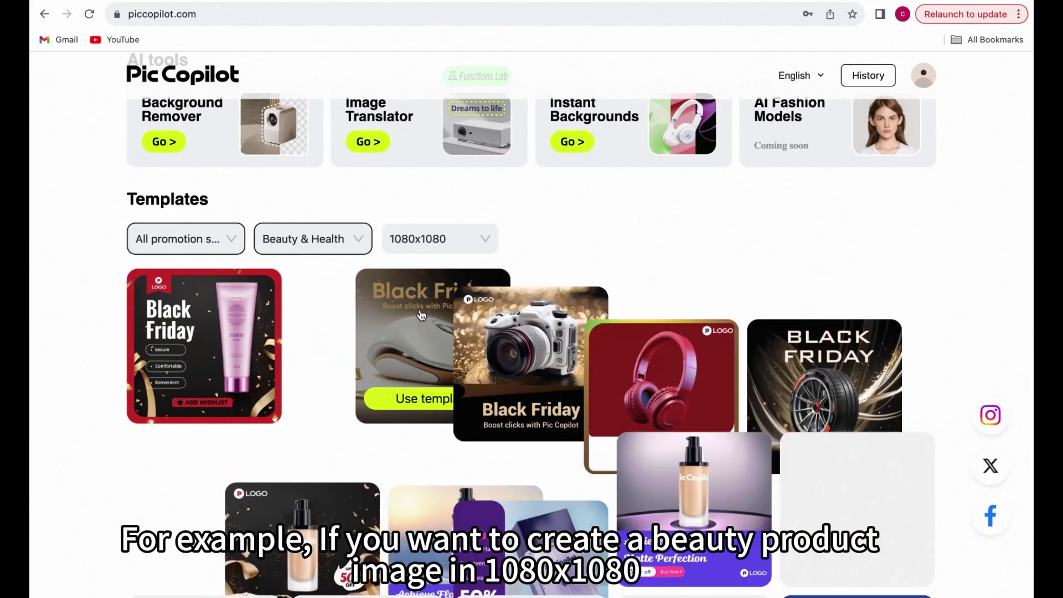
pyautogui.scroll(-1, 481, 399)
pyautogui.scroll(-6, 480, 399)
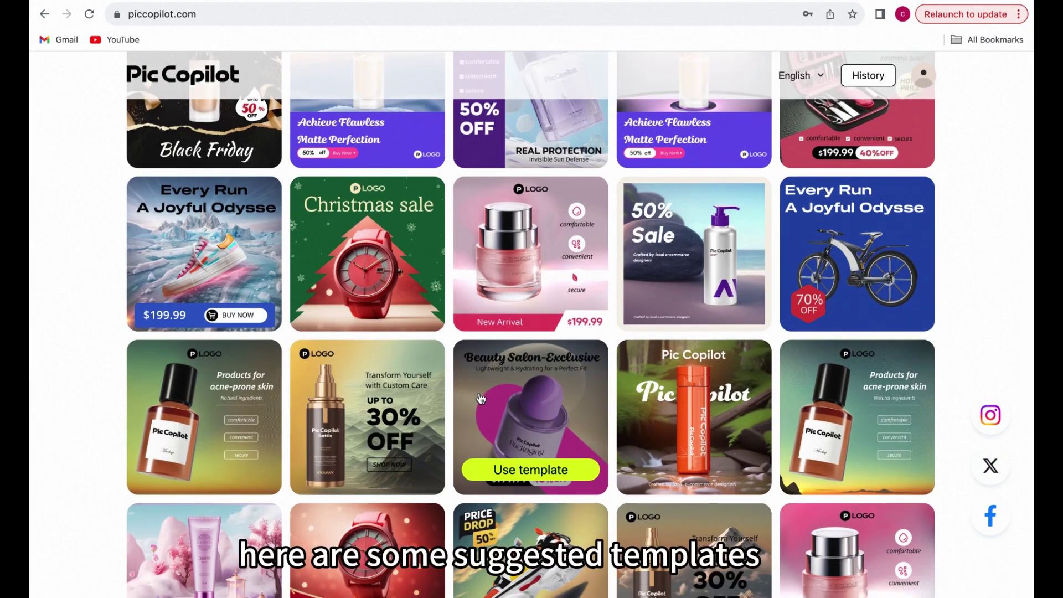
pyautogui.scroll(-4, 481, 398)
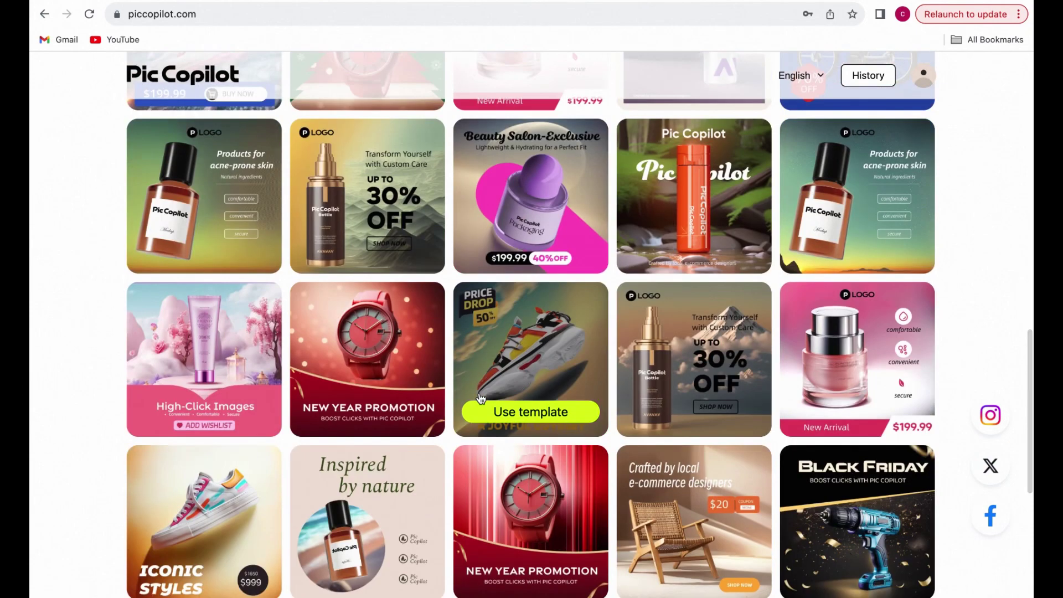
# Use the 30% OFF bottle template, try an AliExpress link, then browse for a local photo
pyautogui.click(361, 254)
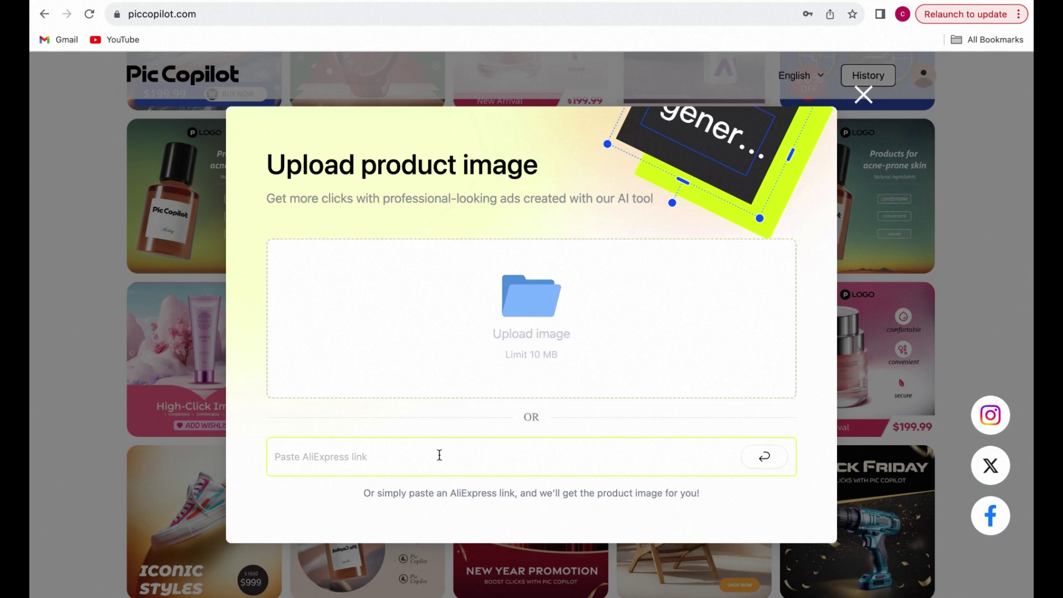
pyautogui.click(425, 447)
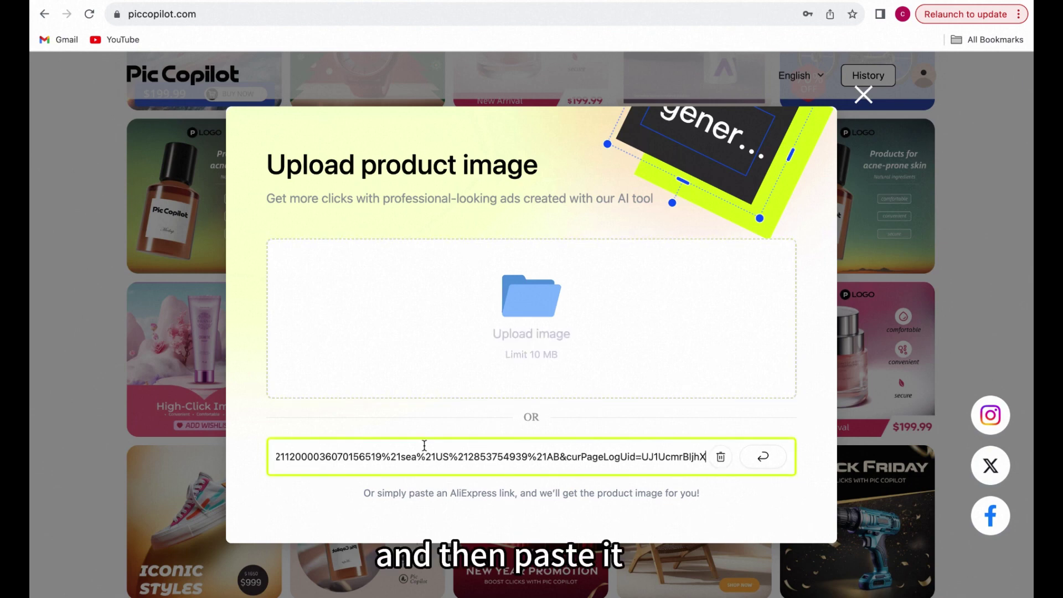
pyautogui.click(764, 457)
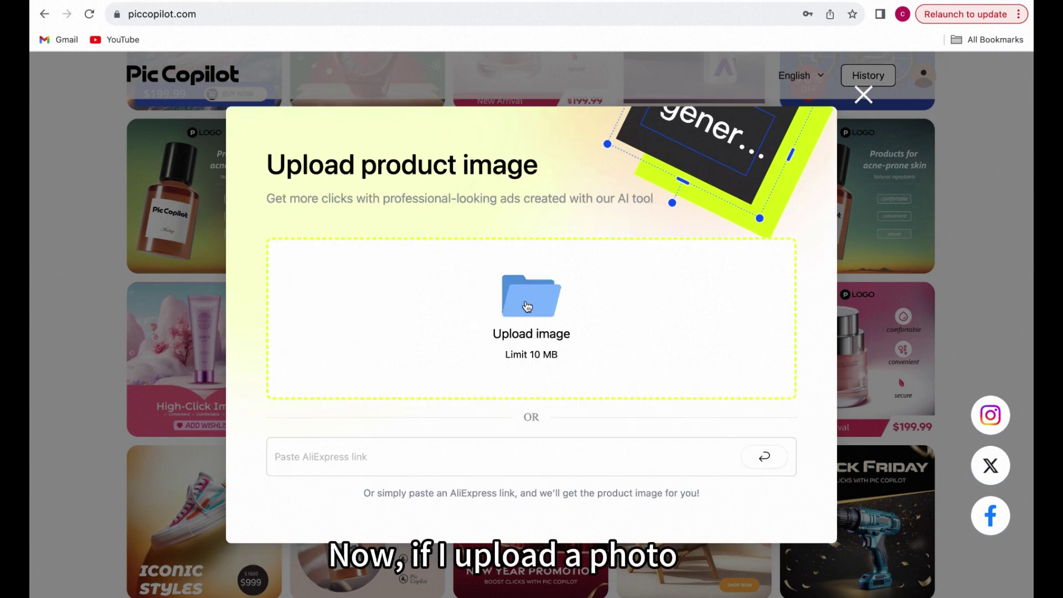
pyautogui.click(527, 307)
# Upload the Avène spray JPG and open the manual background-removal editor's Eraser
pyautogui.click(497, 259)
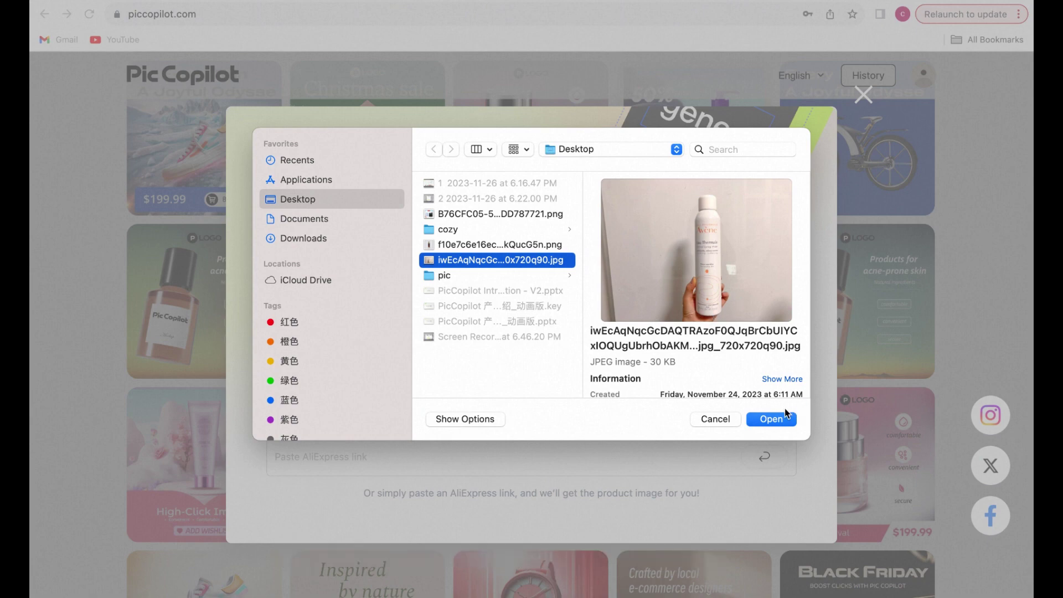
pyautogui.click(772, 419)
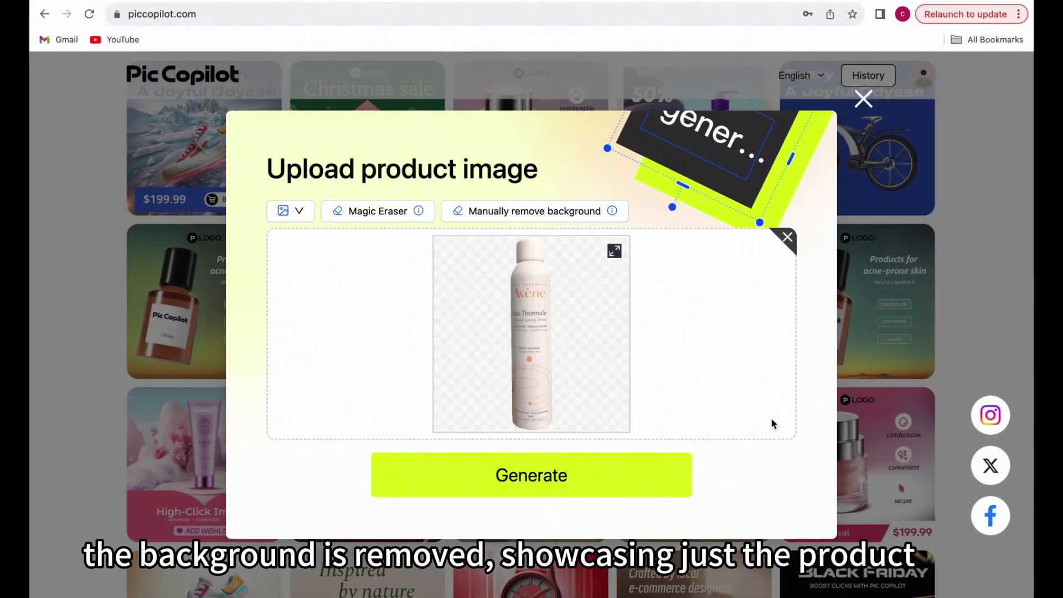
pyautogui.click(522, 213)
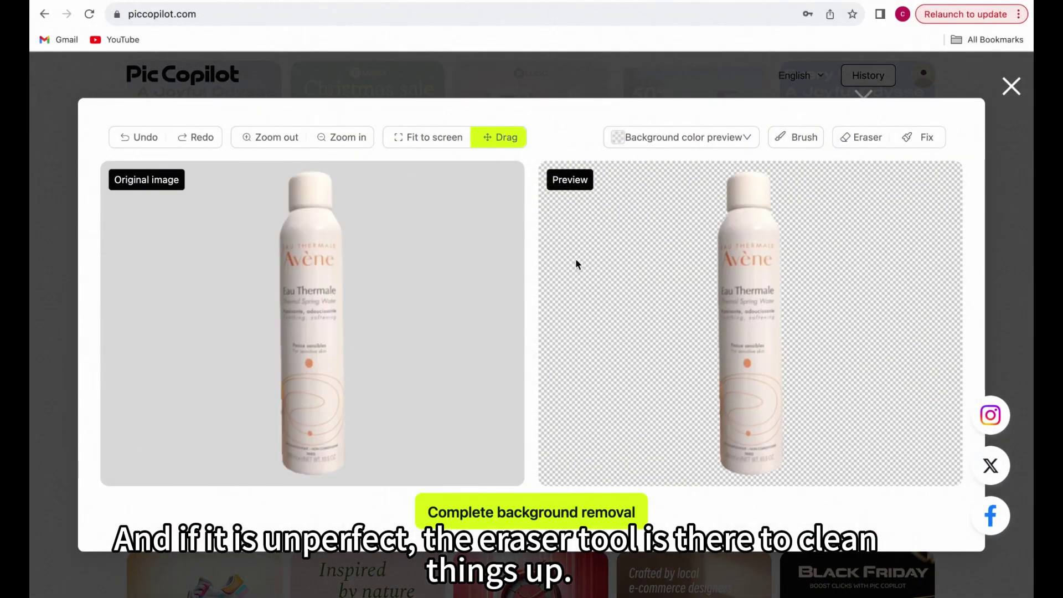
pyautogui.click(868, 139)
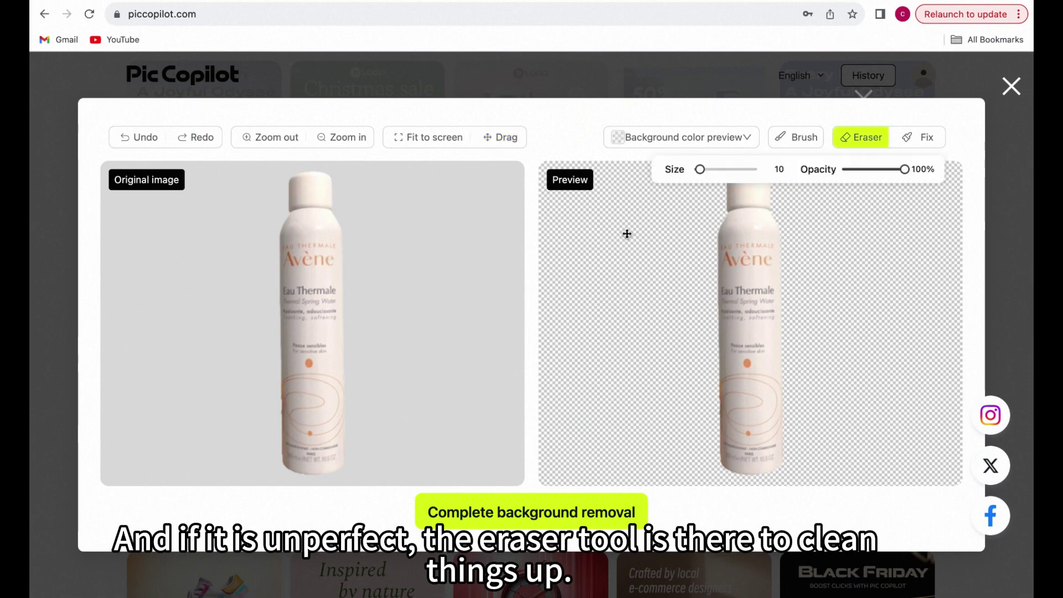
# Erase the stray patch beside the bottle base and generate ad designs from the cutout
pyautogui.moveTo(276, 454); pyautogui.dragTo(275, 460)
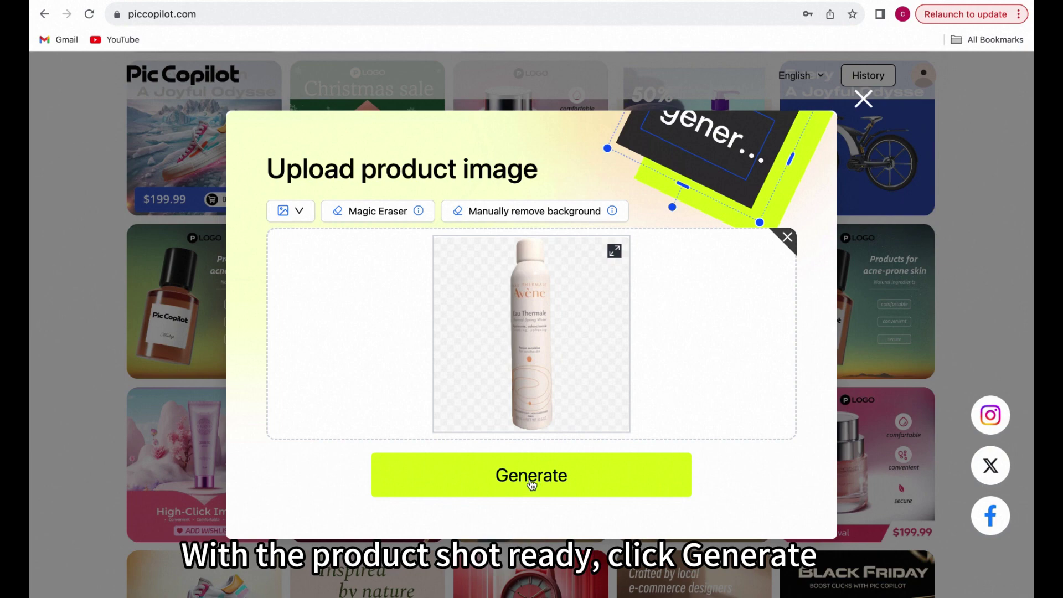
pyautogui.click(531, 485)
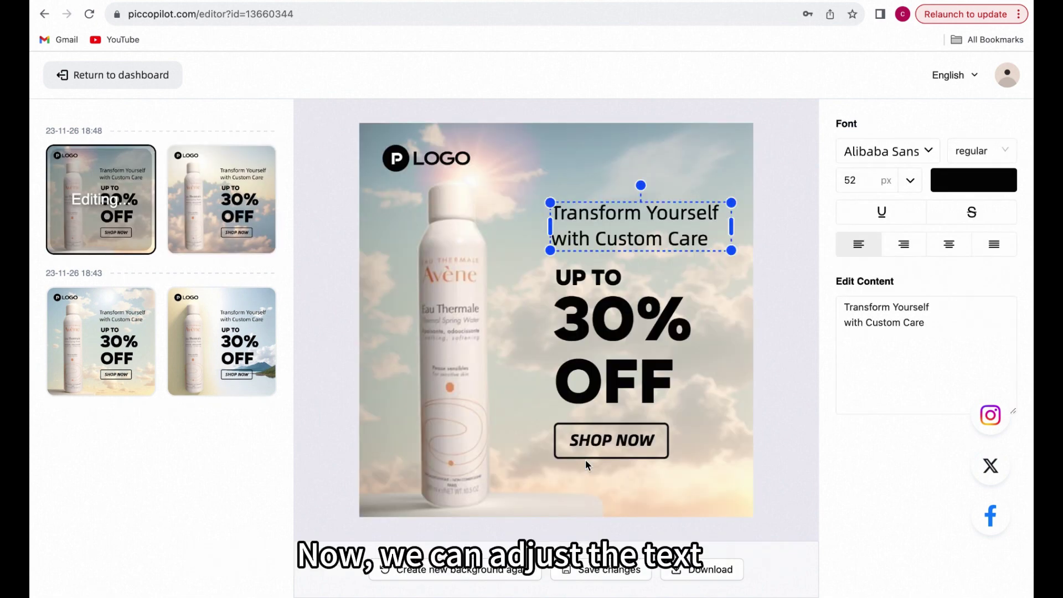
# Replace the heading with 'Avène Thermal Spring Water', split after Thermal, at font size 60
pyautogui.moveTo(880, 322); pyautogui.dragTo(844, 307)
pyautogui.write('Avène Thermal Spring Water')
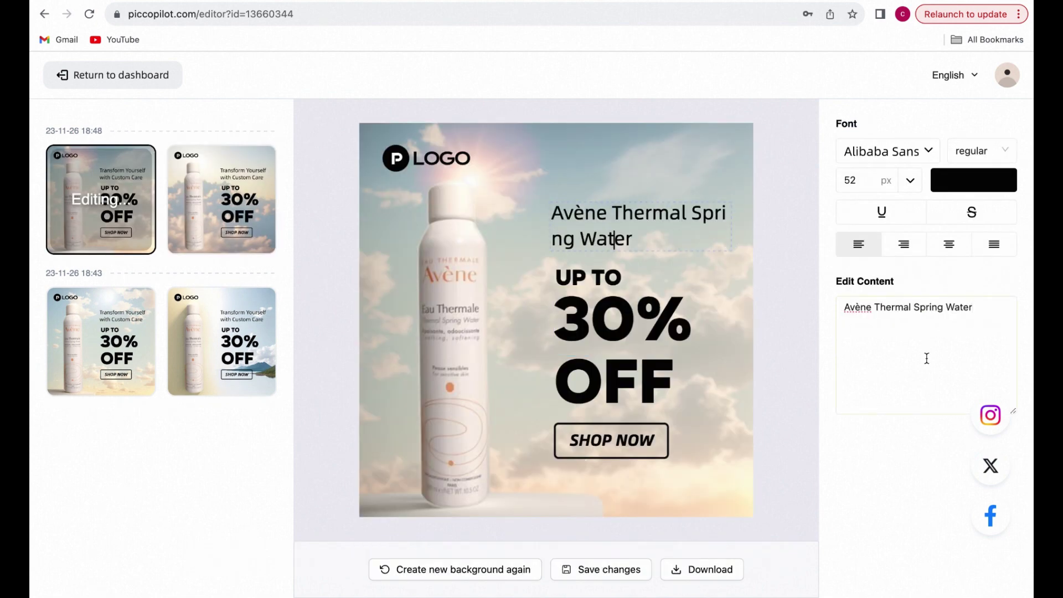
pyautogui.click(912, 307)
pyautogui.press('Return')
pyautogui.click(910, 181)
pyautogui.click(855, 294)
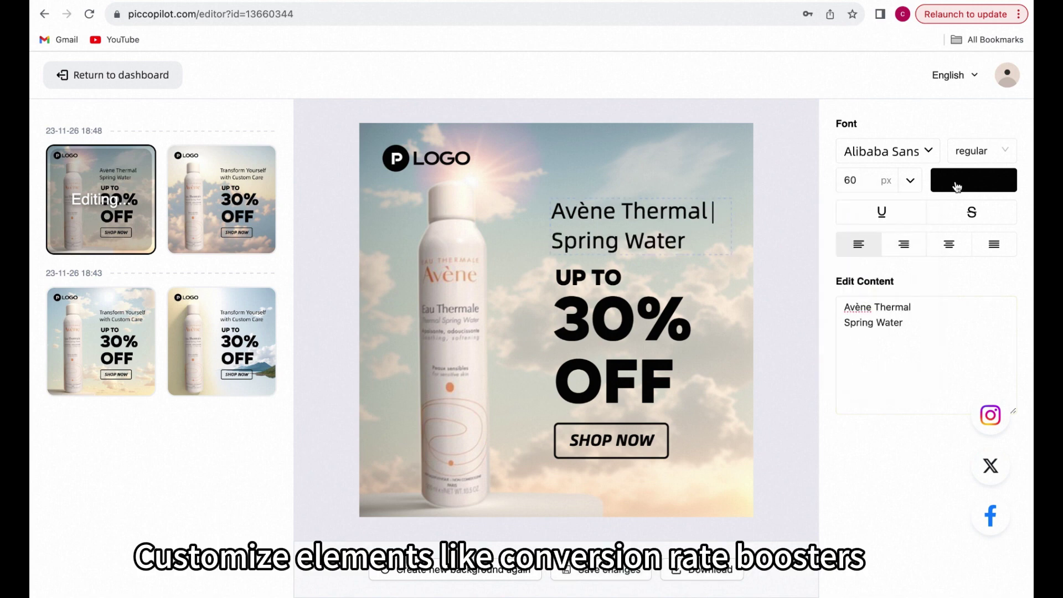
# Change the offer from 30% to 20% and download the finished ad
pyautogui.click(649, 337)
pyautogui.write('20')
pyautogui.click(641, 442)
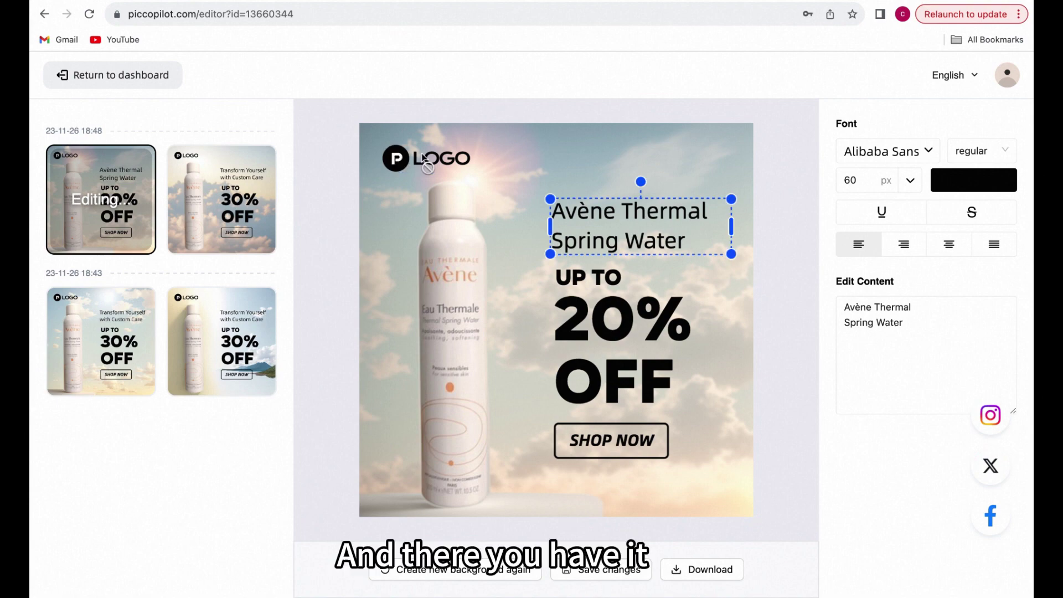
pyautogui.click(701, 570)
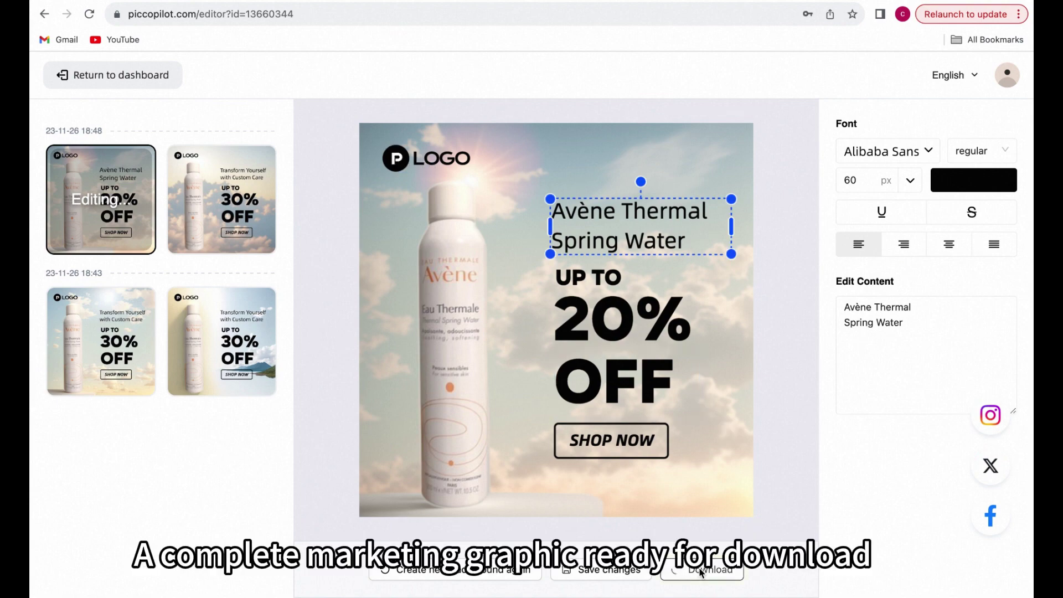
pyautogui.click(136, 78)
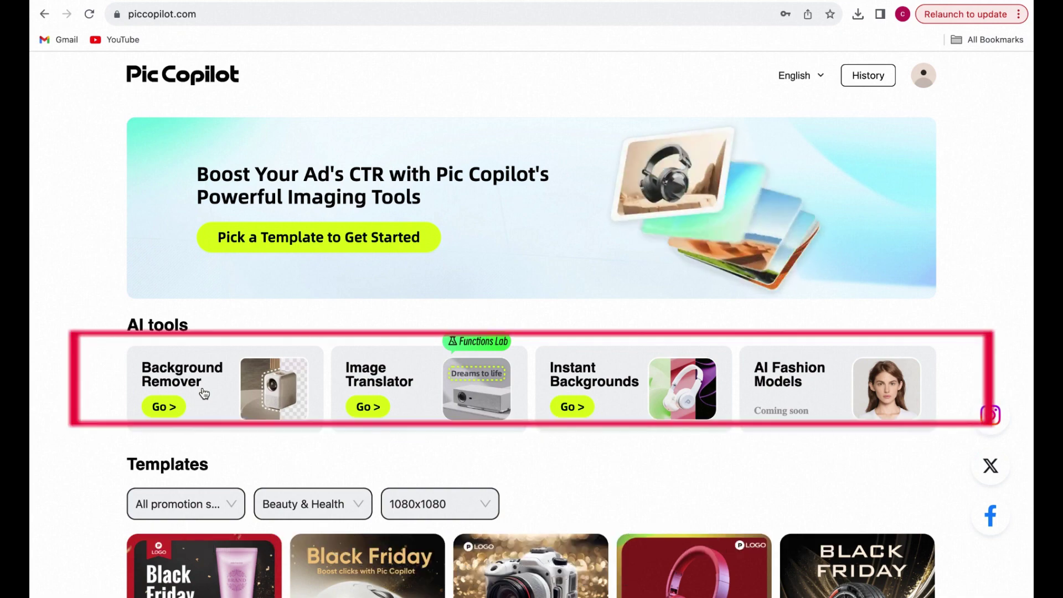
# Upload eight product photos to Background Remover and remove all their backgrounds
pyautogui.click(167, 406)
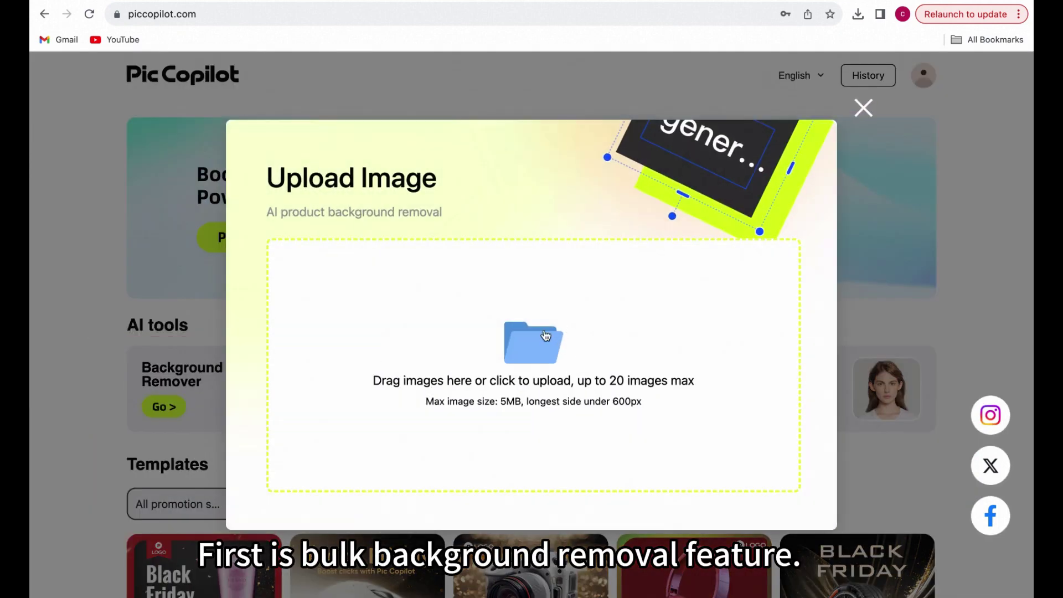
pyautogui.click(548, 360)
pyautogui.click(498, 290)
pyautogui.keyDown('shift'); pyautogui.click(447, 187); pyautogui.keyUp('shift')
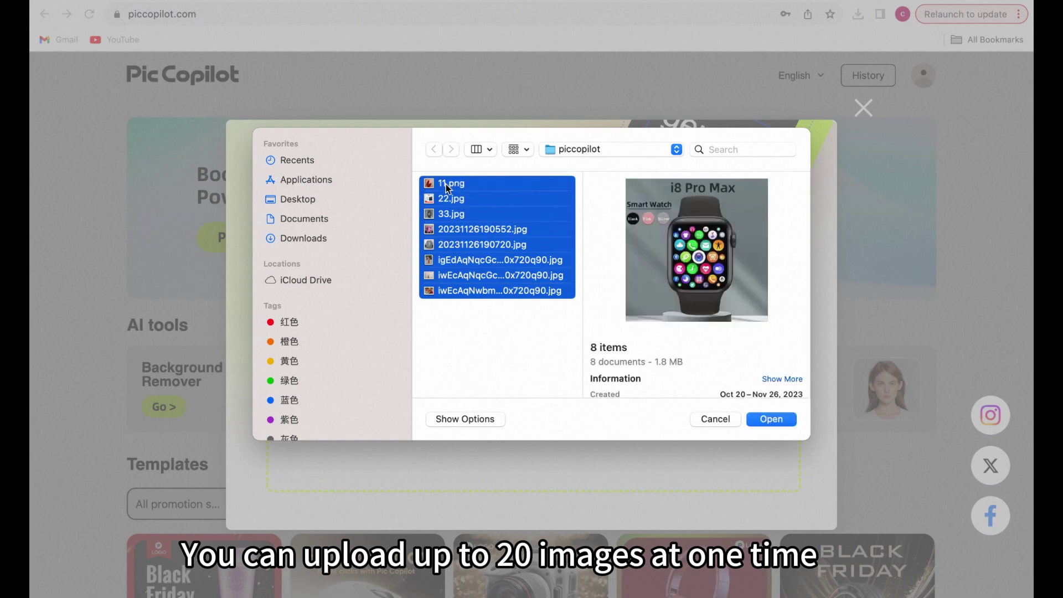
pyautogui.click(768, 422)
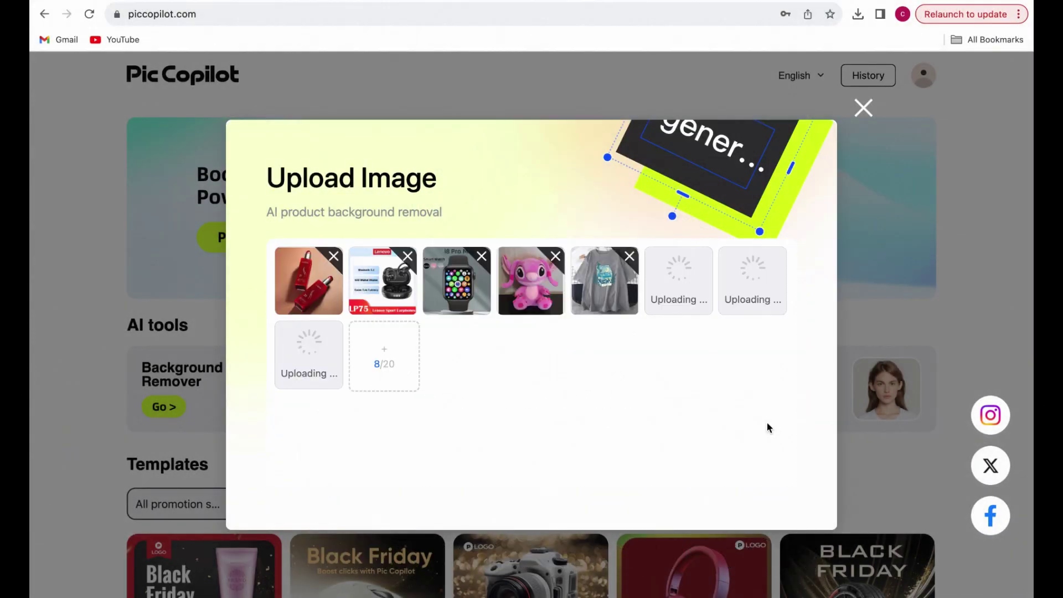
pyautogui.click(518, 515)
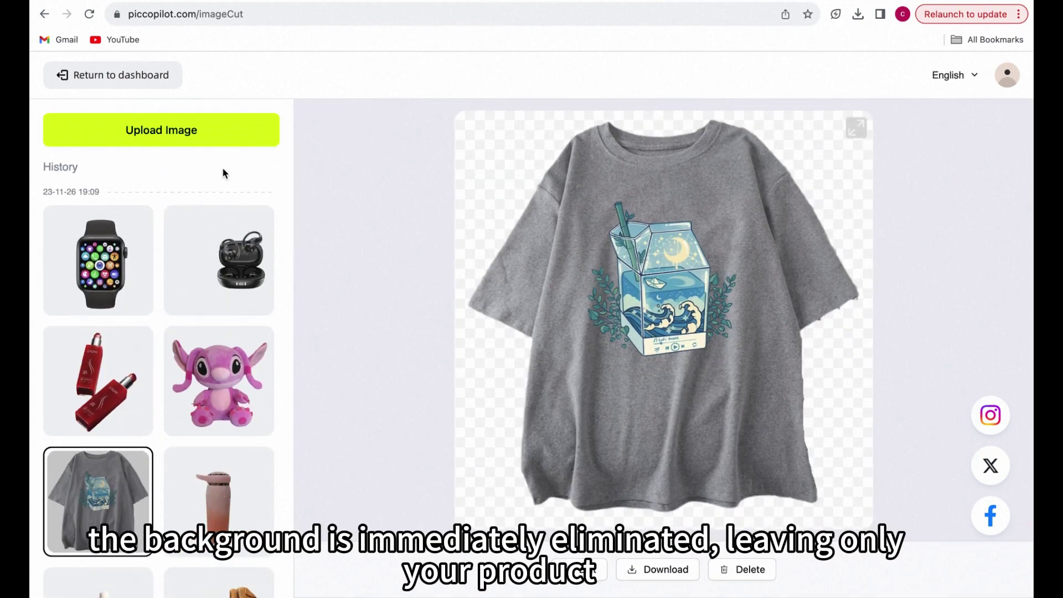
# Download all eight cutouts together as PicCopilot_75e2b.zip
pyautogui.scroll(-3, 223, 173)
pyautogui.scroll(3, 166, 249)
pyautogui.click(98, 260)
pyautogui.moveTo(661, 573)
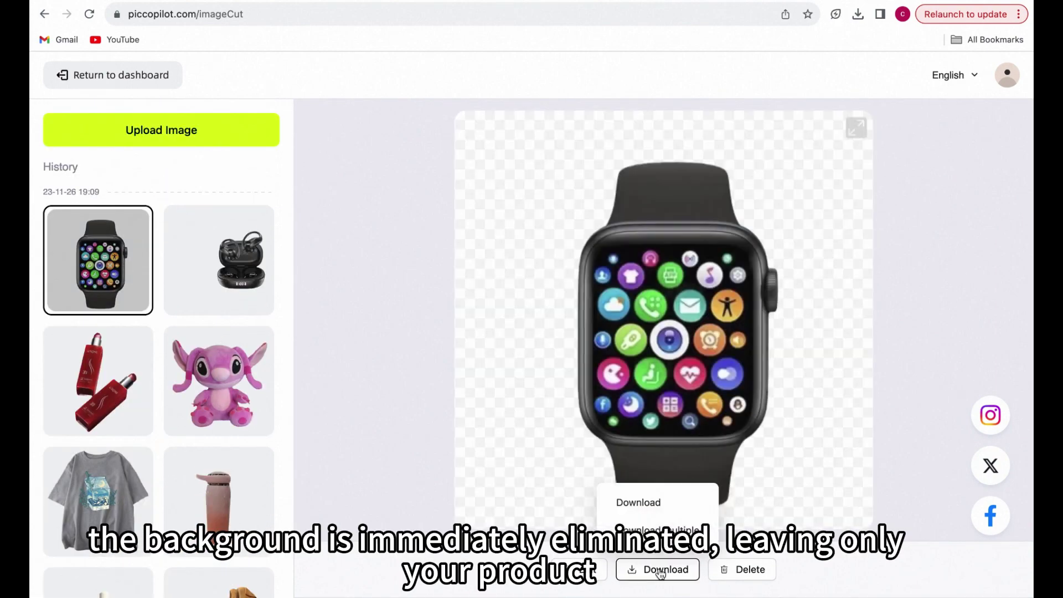
pyautogui.click(655, 528)
pyautogui.click(812, 167)
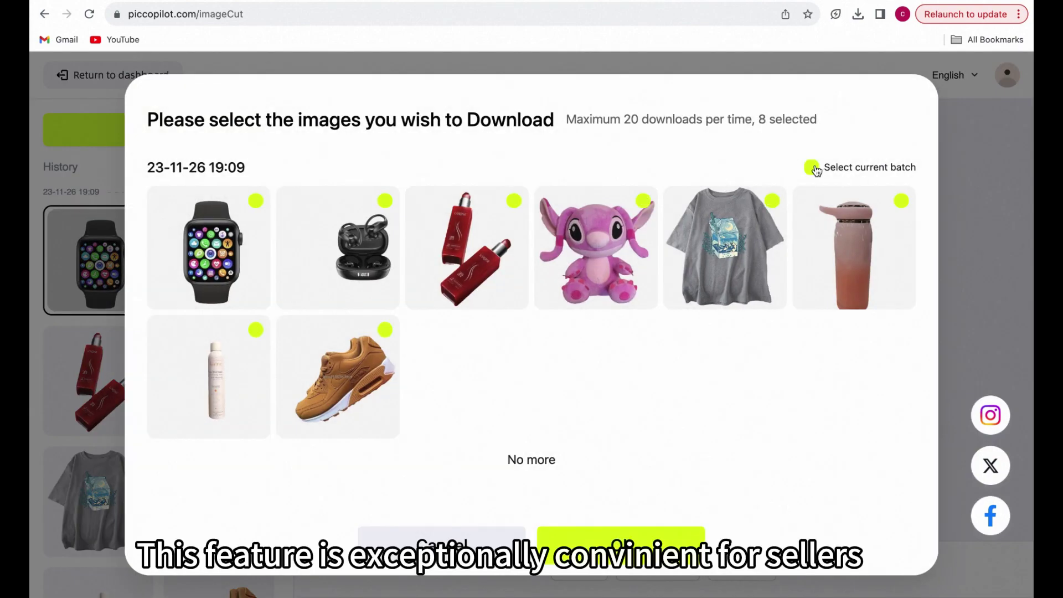
pyautogui.click(621, 543)
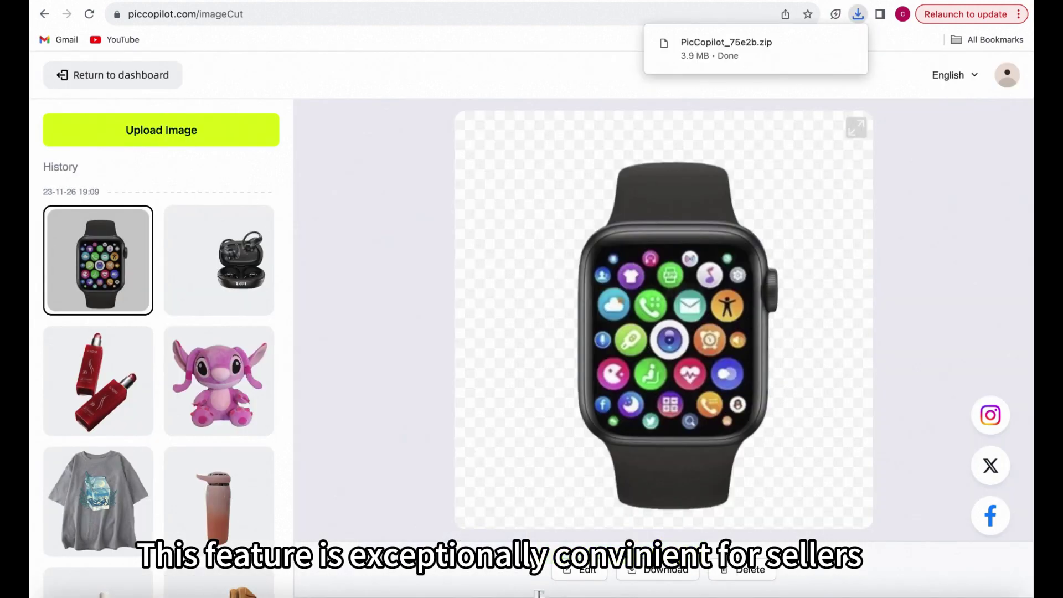
pyautogui.click(114, 74)
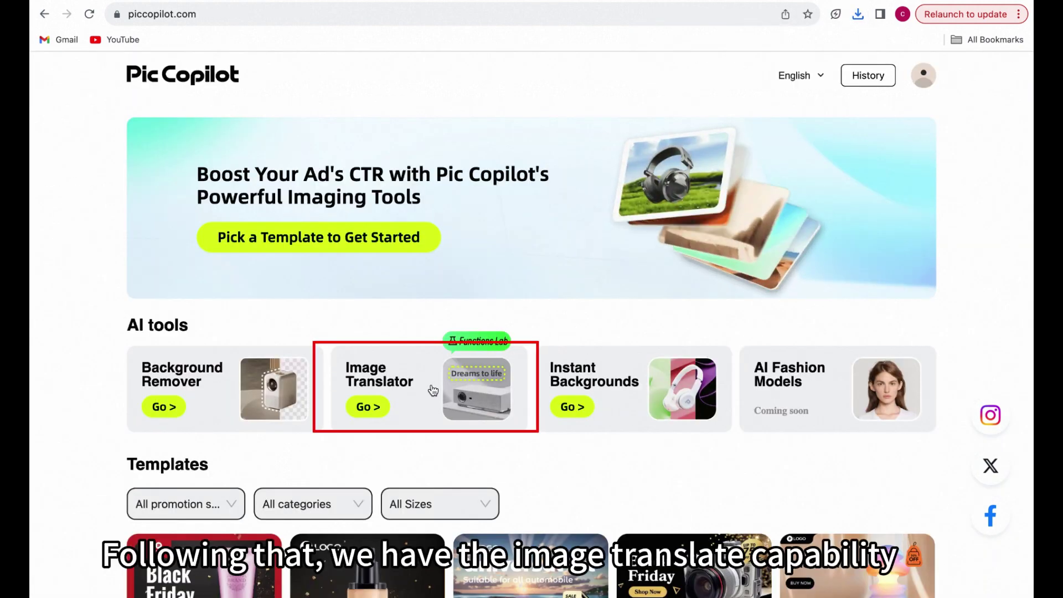
# Translate earphone.png into English with Image Translator and download the result as a single PNG
pyautogui.click(433, 391)
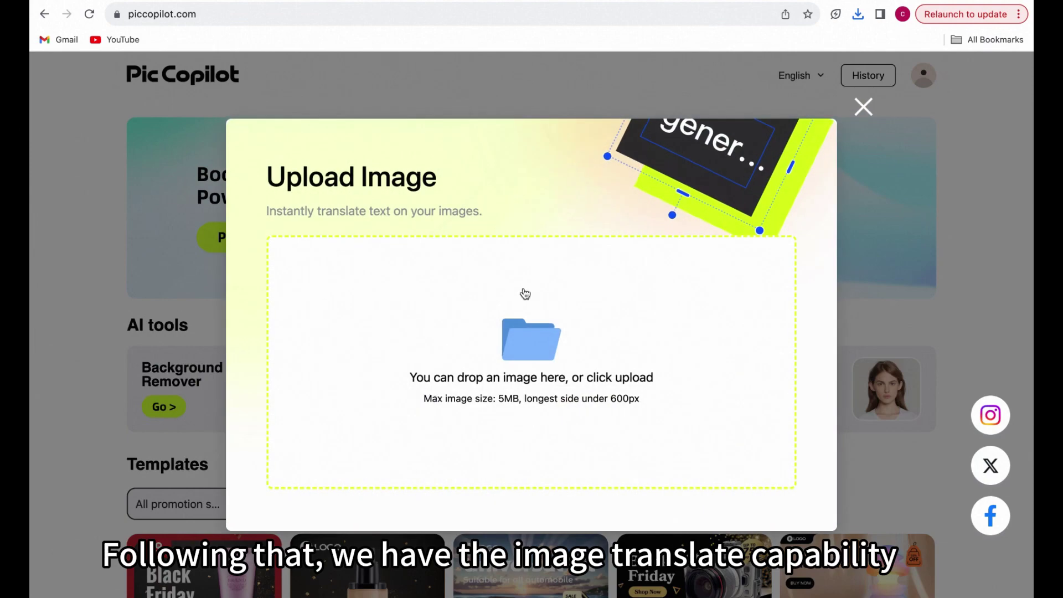
pyautogui.click(526, 351)
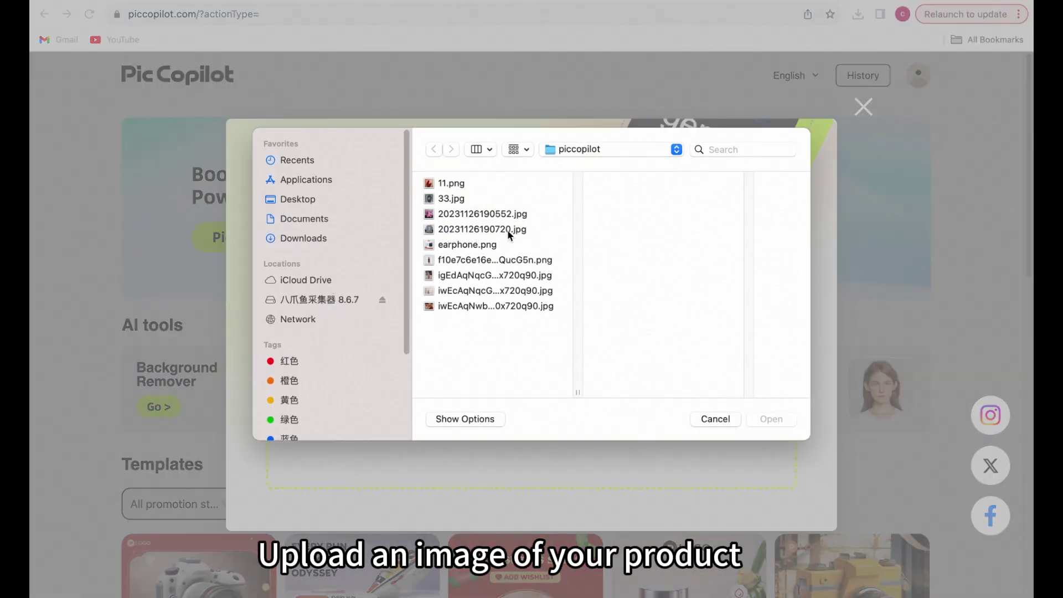
pyautogui.click(480, 244)
pyautogui.click(772, 419)
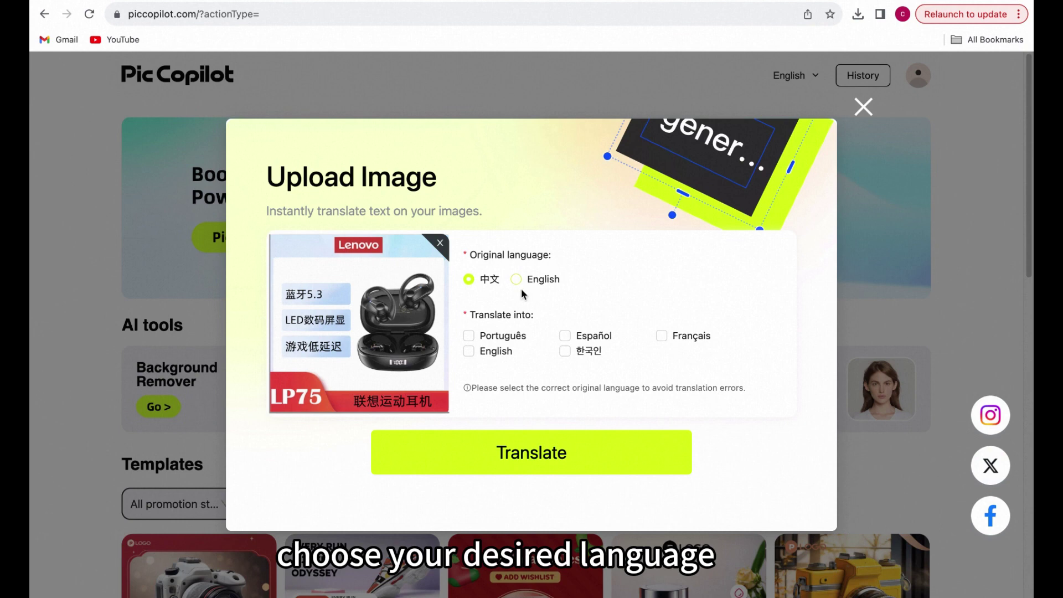
pyautogui.click(469, 352)
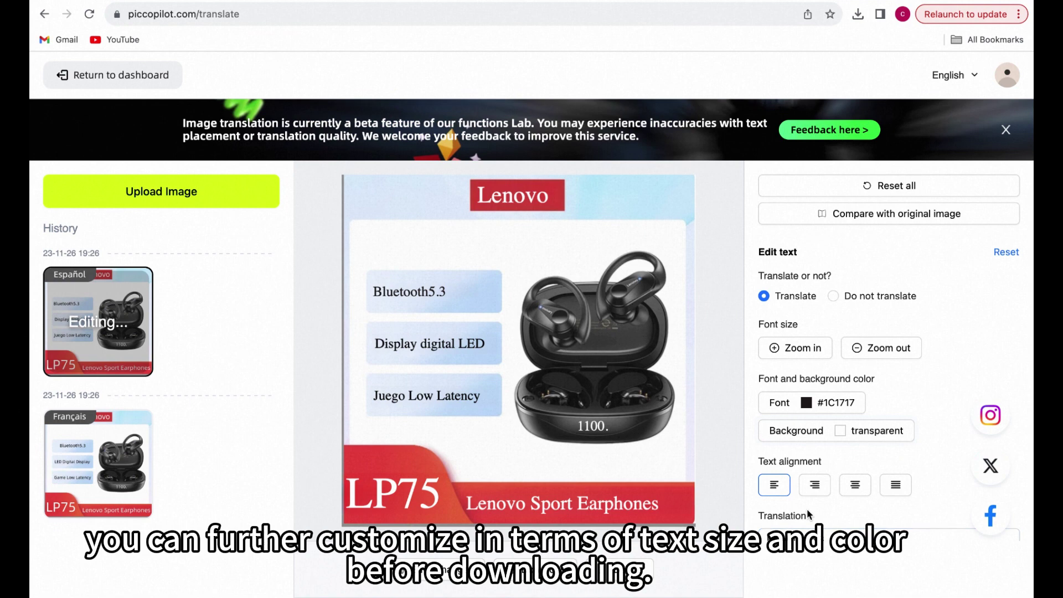
pyautogui.scroll(-1, 808, 515)
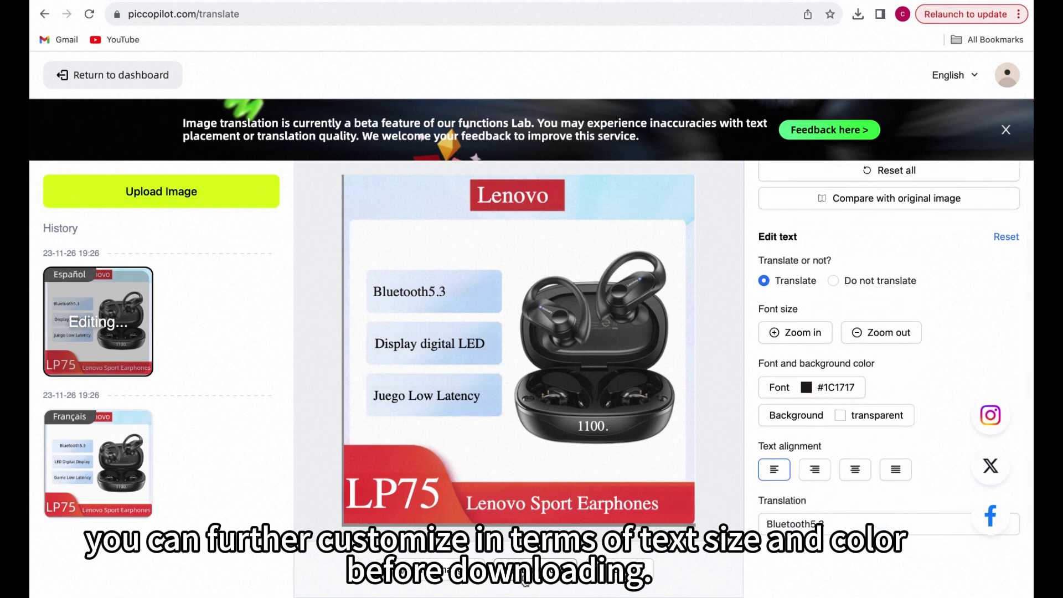
pyautogui.click(524, 580)
pyautogui.click(522, 502)
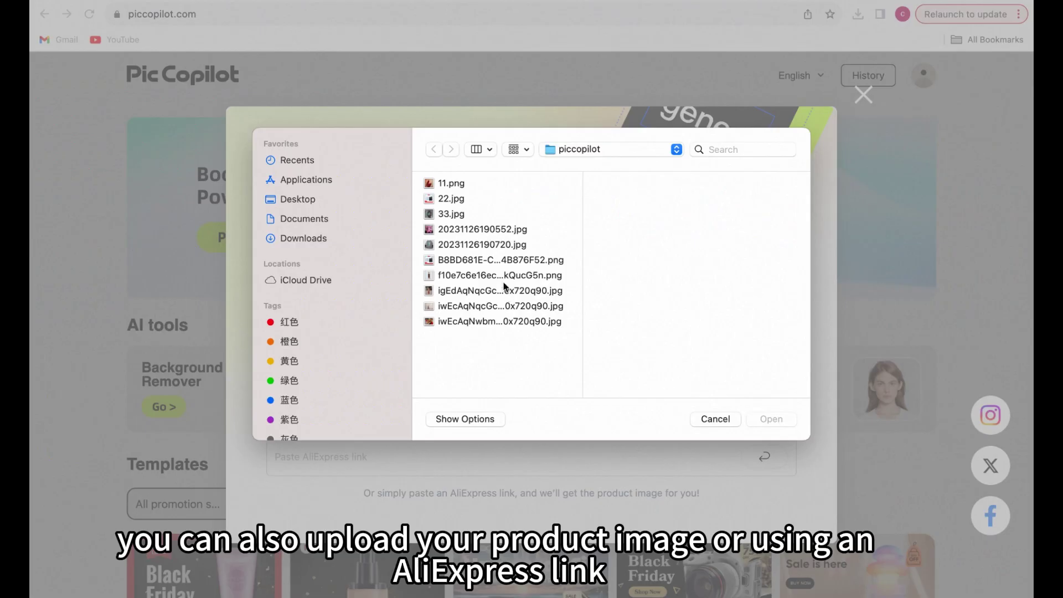
# Upload the Estée Lauder serum image into Instant Backgrounds
pyautogui.click(509, 277)
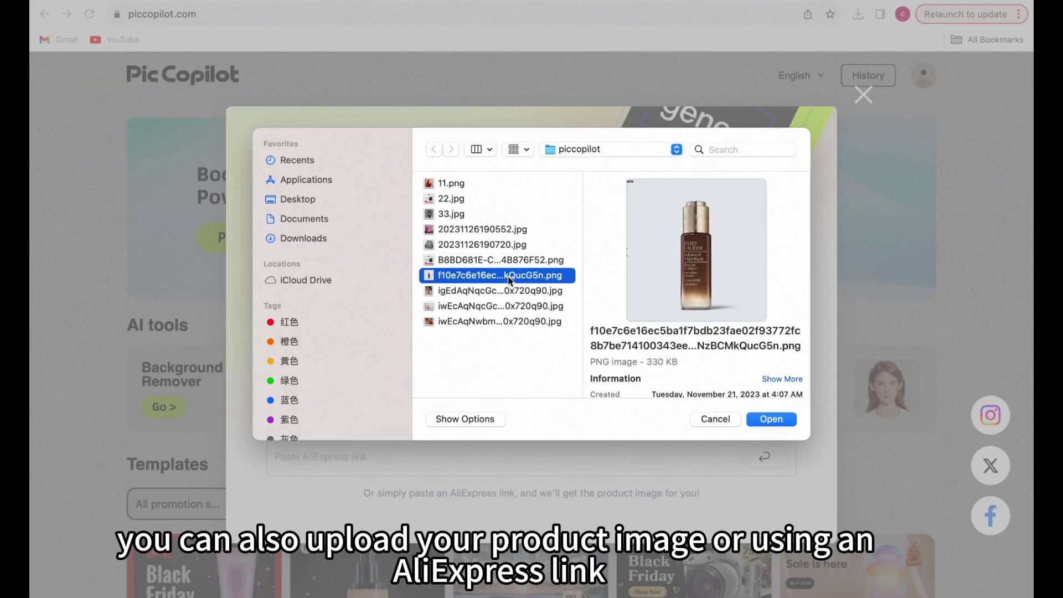
pyautogui.click(767, 419)
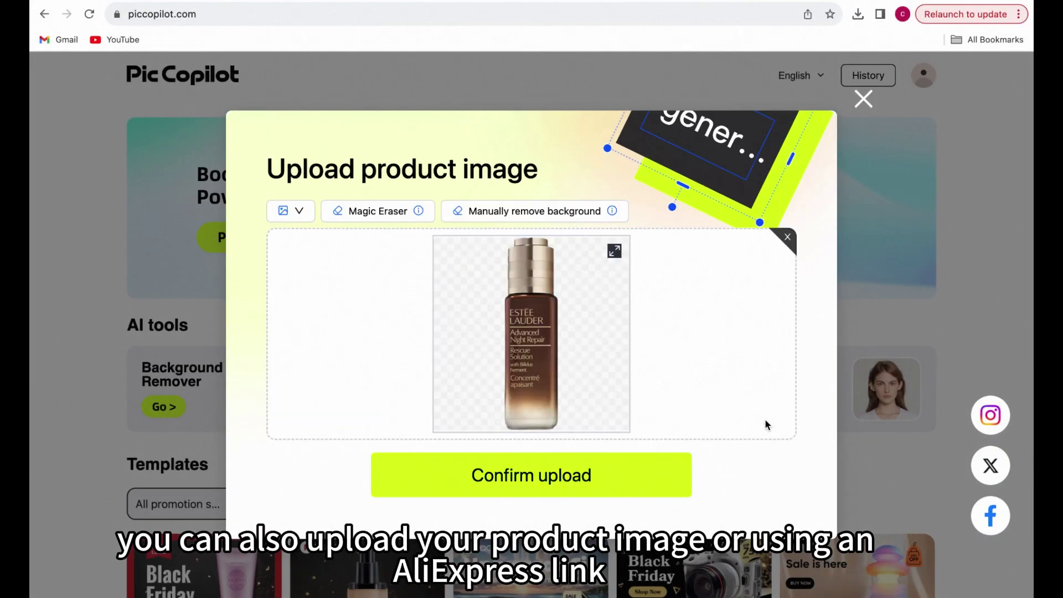
pyautogui.click(575, 475)
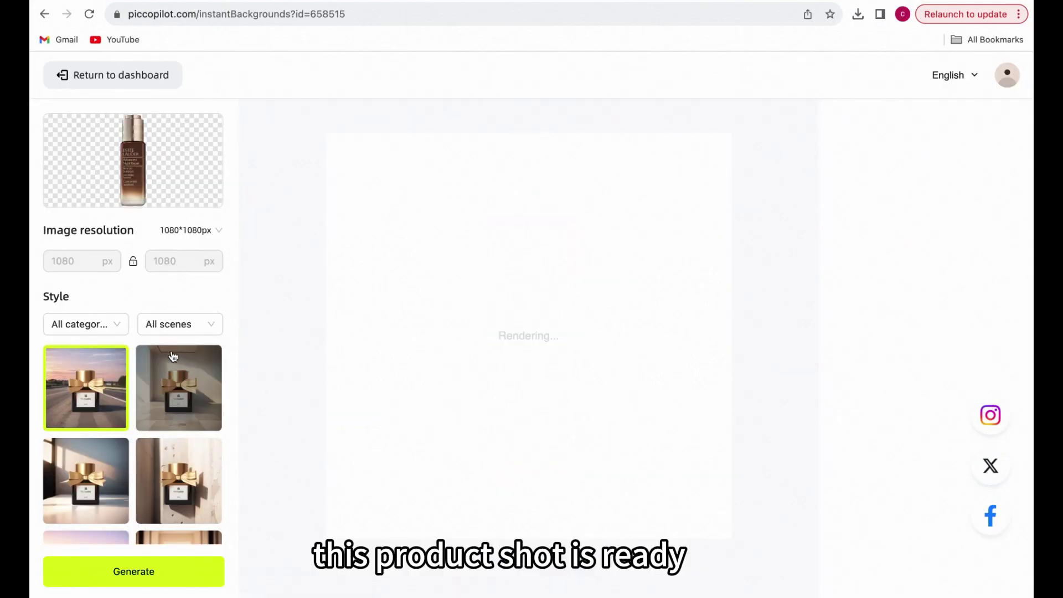
# Generate backgrounds in the Beauty category's leafy nature style and view the rose version
pyautogui.click(192, 233)
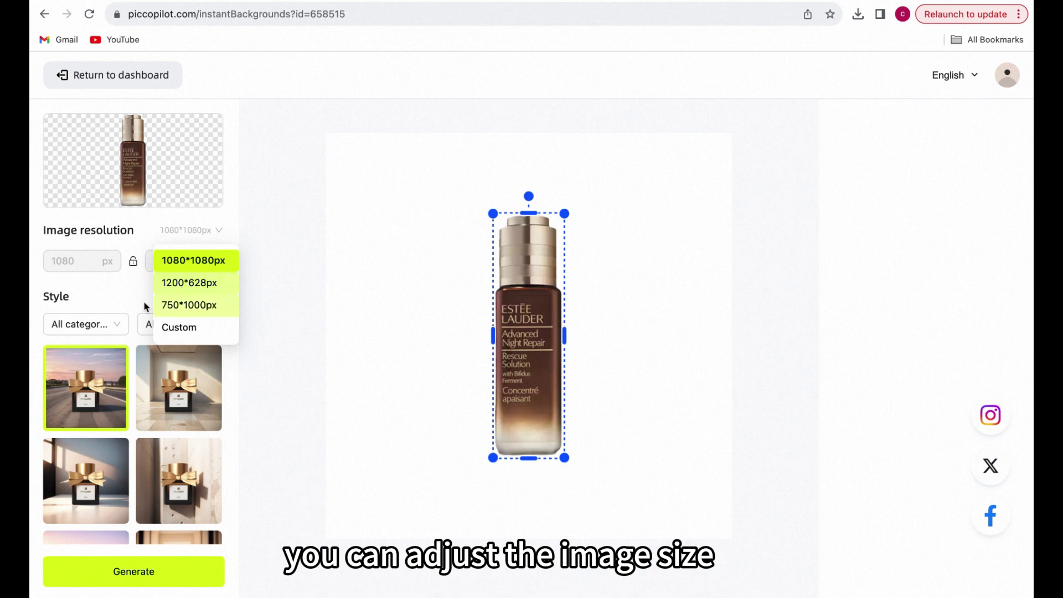
pyautogui.click(86, 324)
pyautogui.scroll(-2, 90, 451)
pyautogui.click(83, 487)
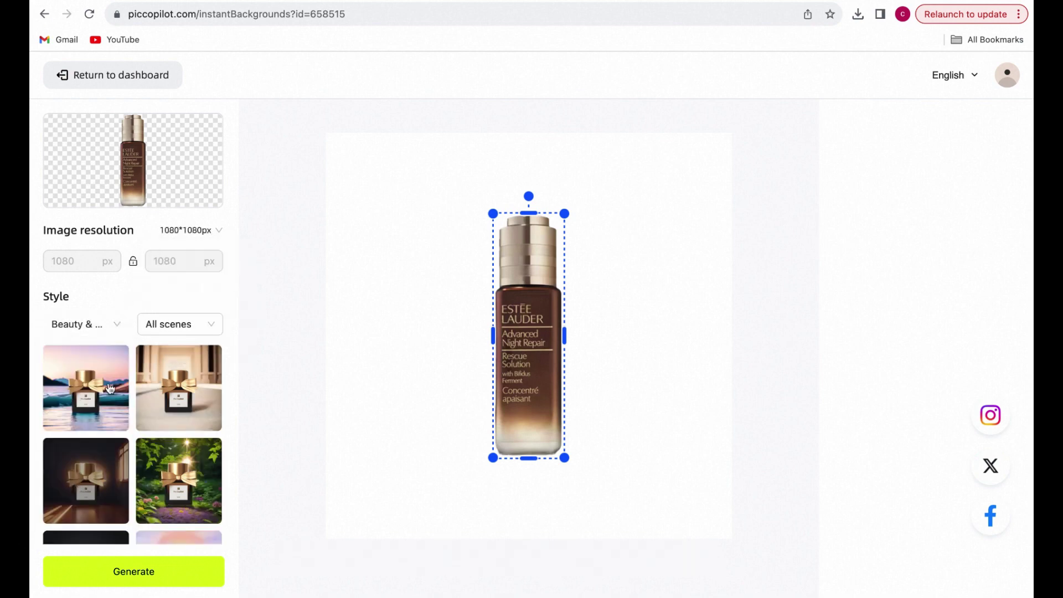
pyautogui.scroll(-8, 100, 420)
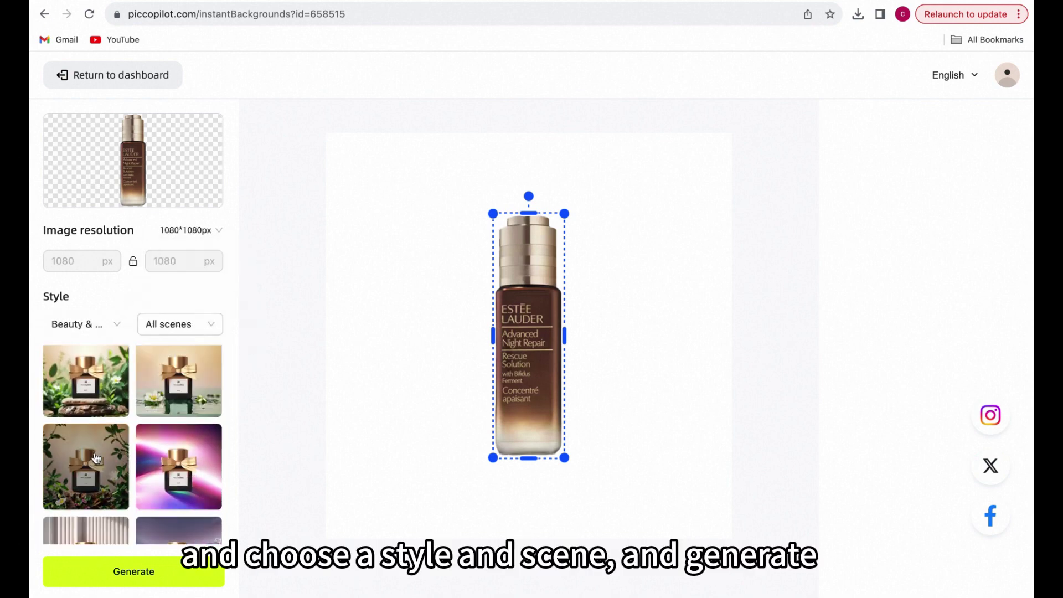
pyautogui.click(95, 458)
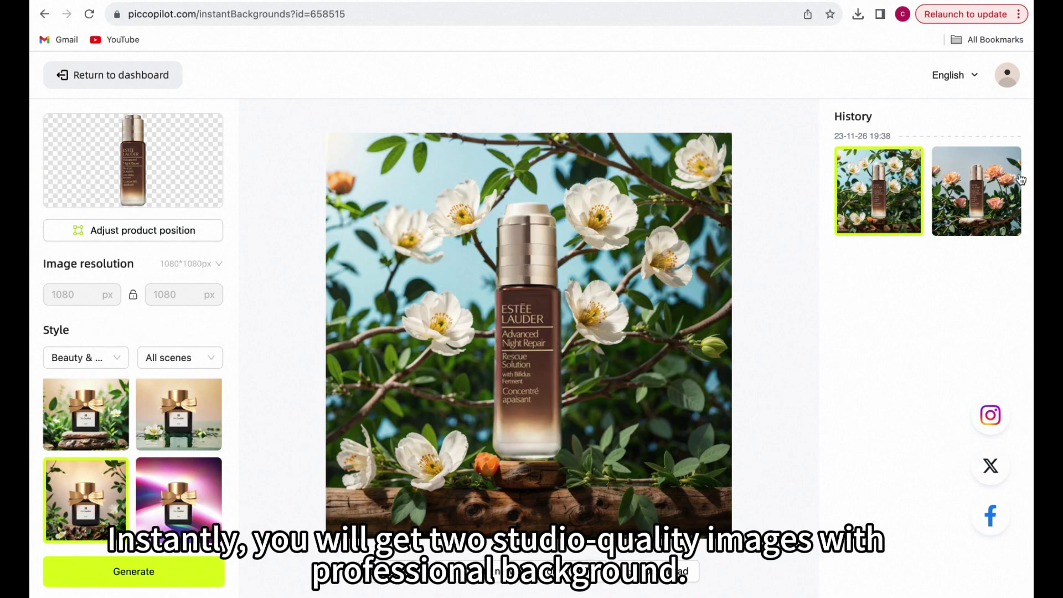
pyautogui.click(971, 184)
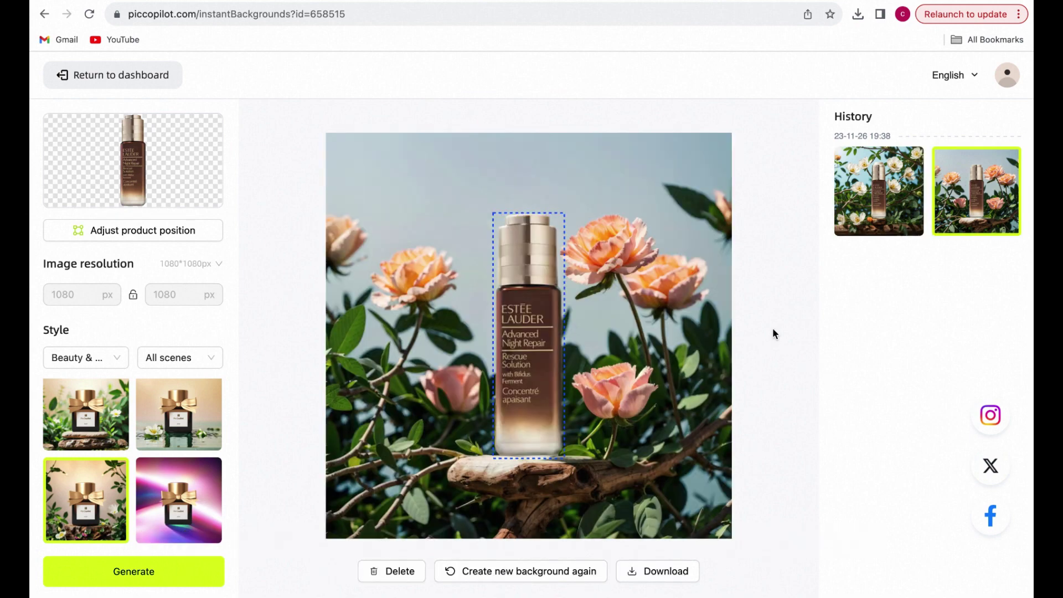